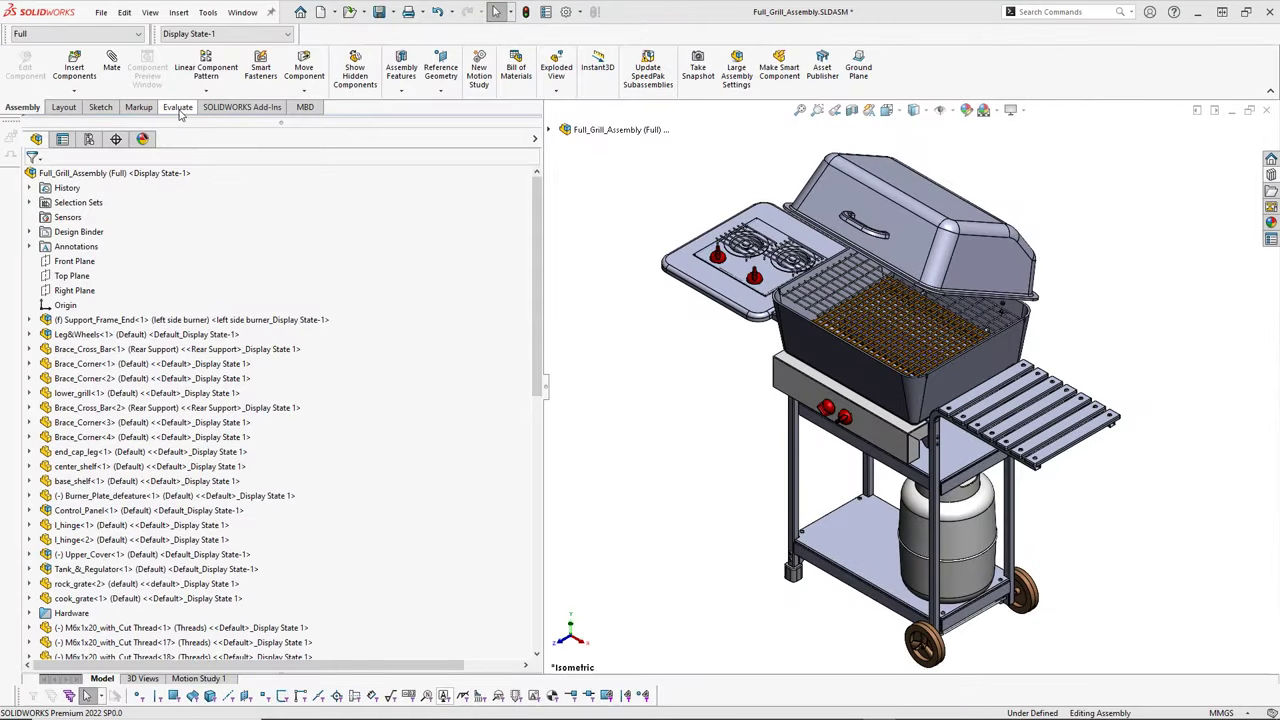
# Open Assembly Visualization and rank components by Total Graphics Triangles, SW-Open Time and SW-Rebuild Time
pyautogui.click(178, 108)
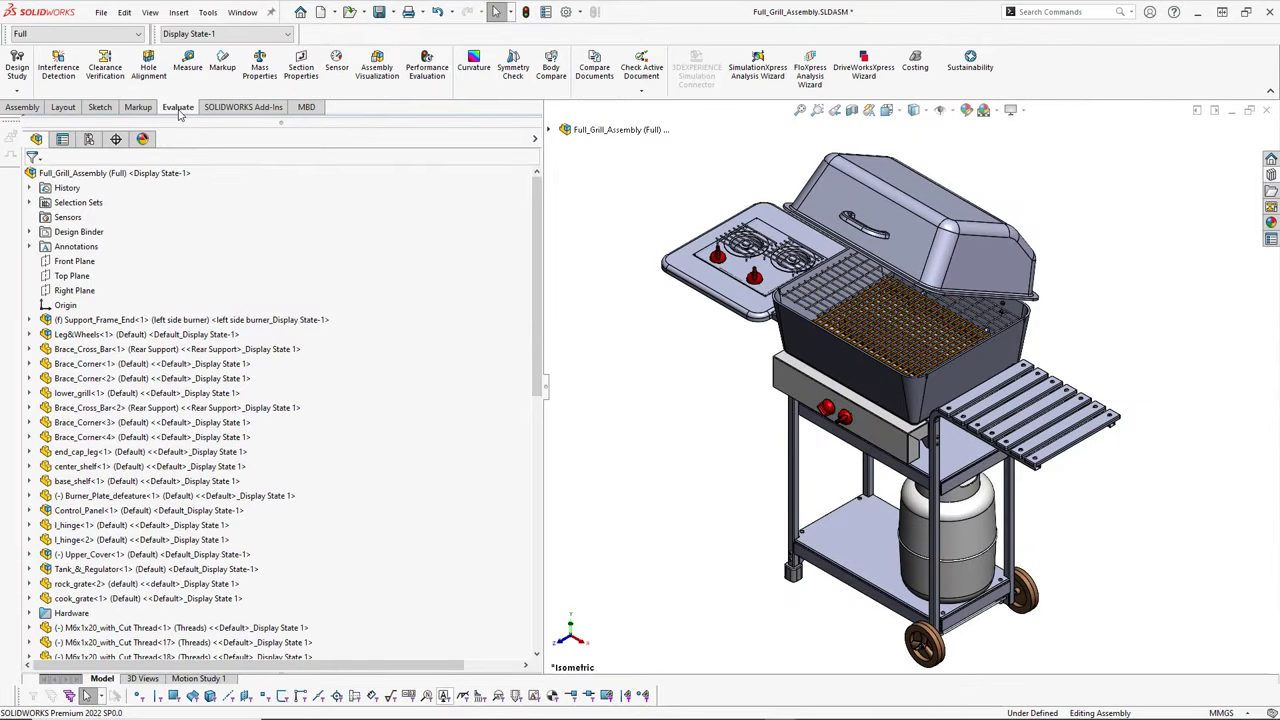
pyautogui.click(376, 70)
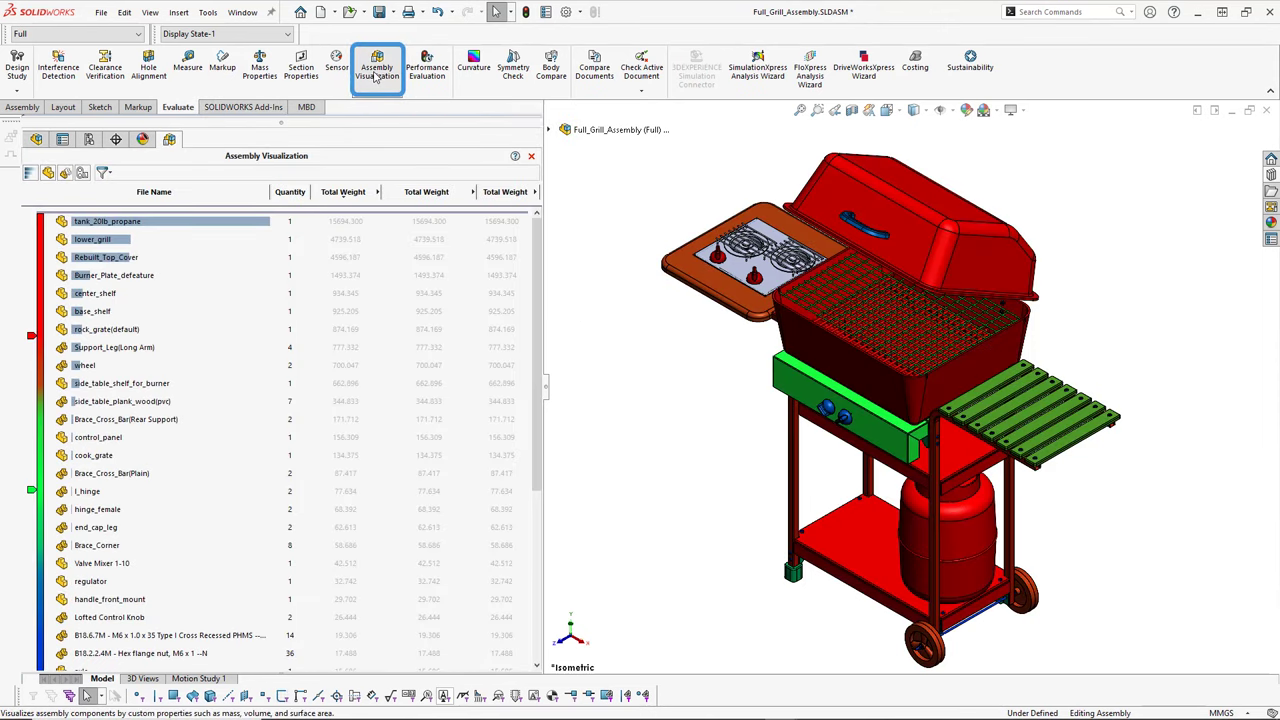
pyautogui.click(83, 173)
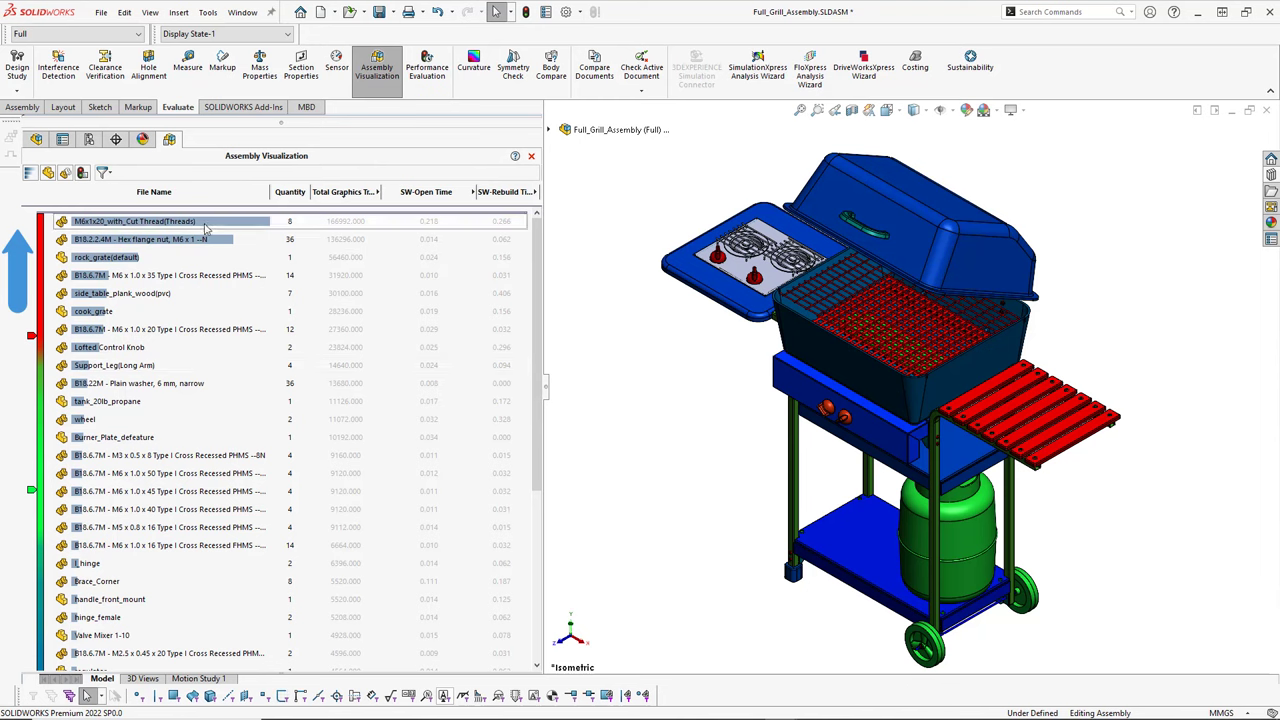
pyautogui.click(205, 228)
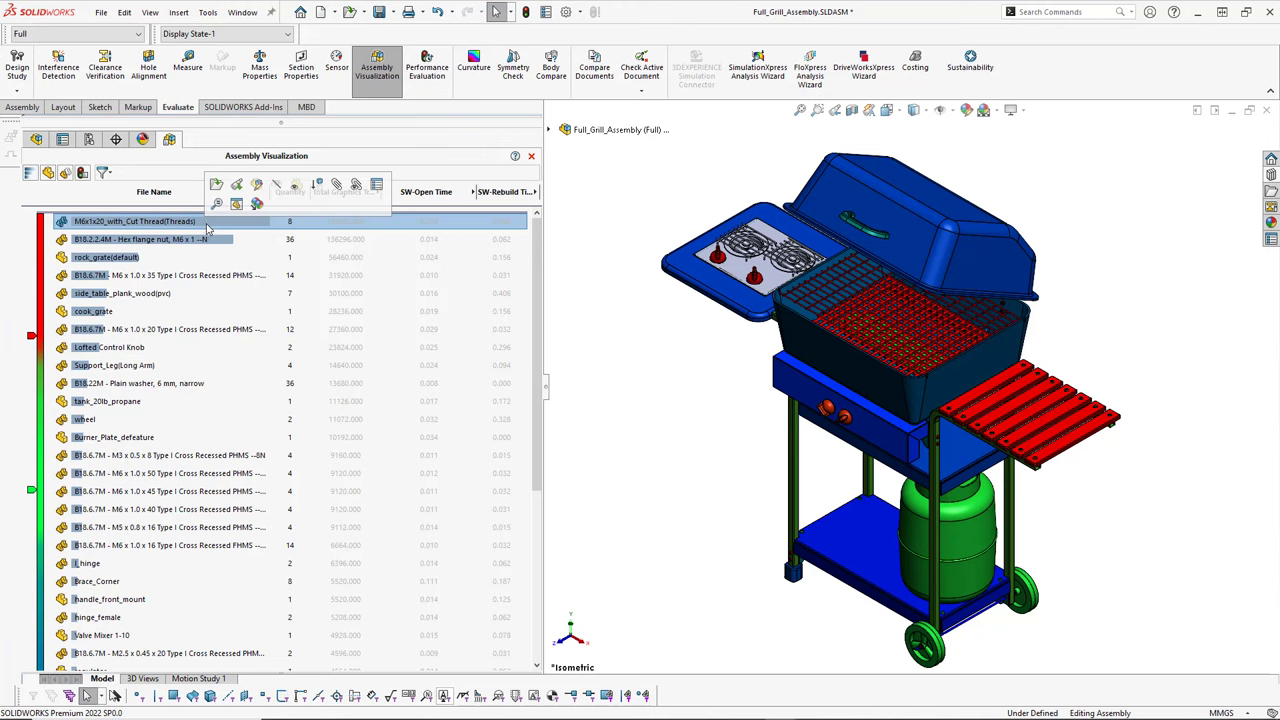
pyautogui.click(577, 203)
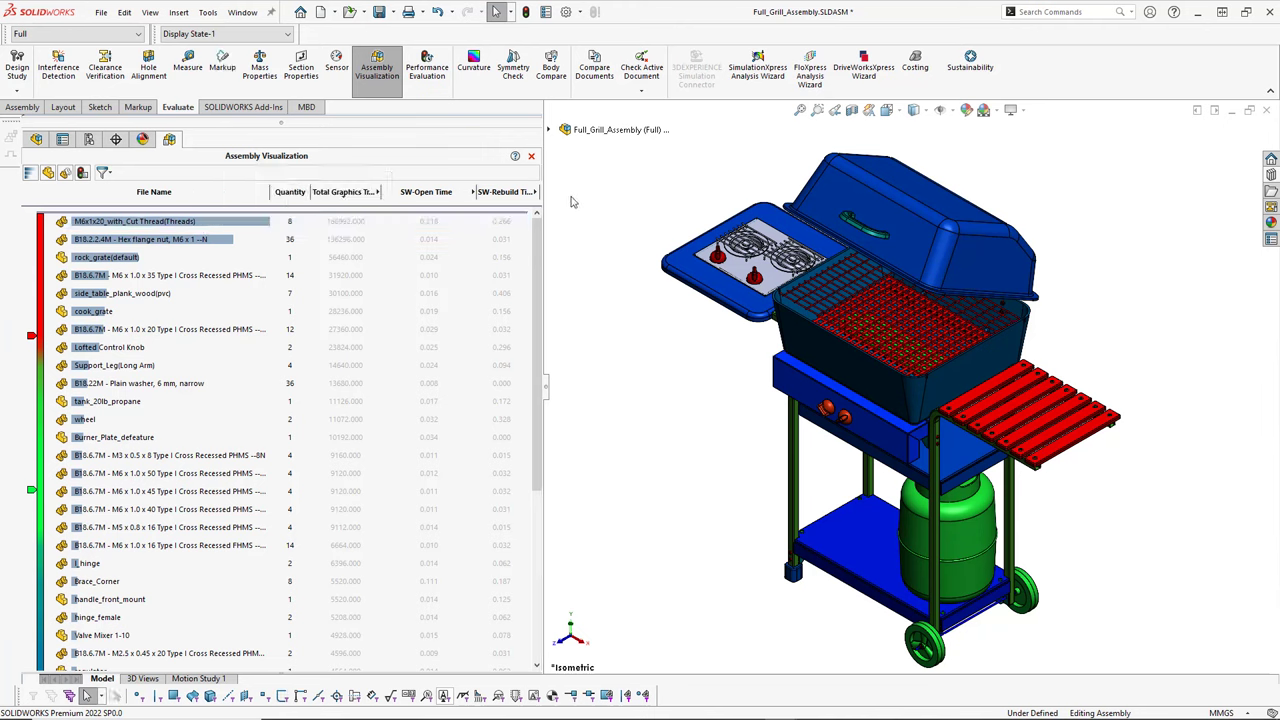
# Lower the document's shaded image quality toward Low and apply it to all referenced parts
pyautogui.click(568, 12)
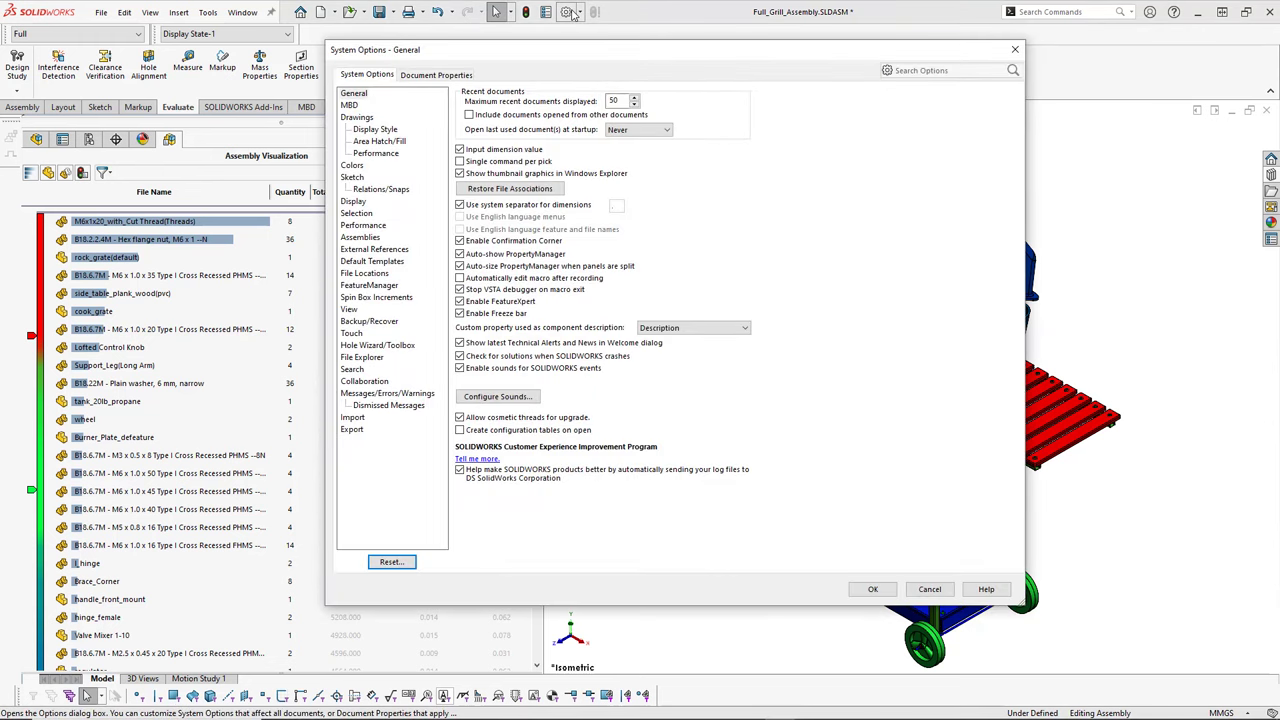
pyautogui.click(436, 76)
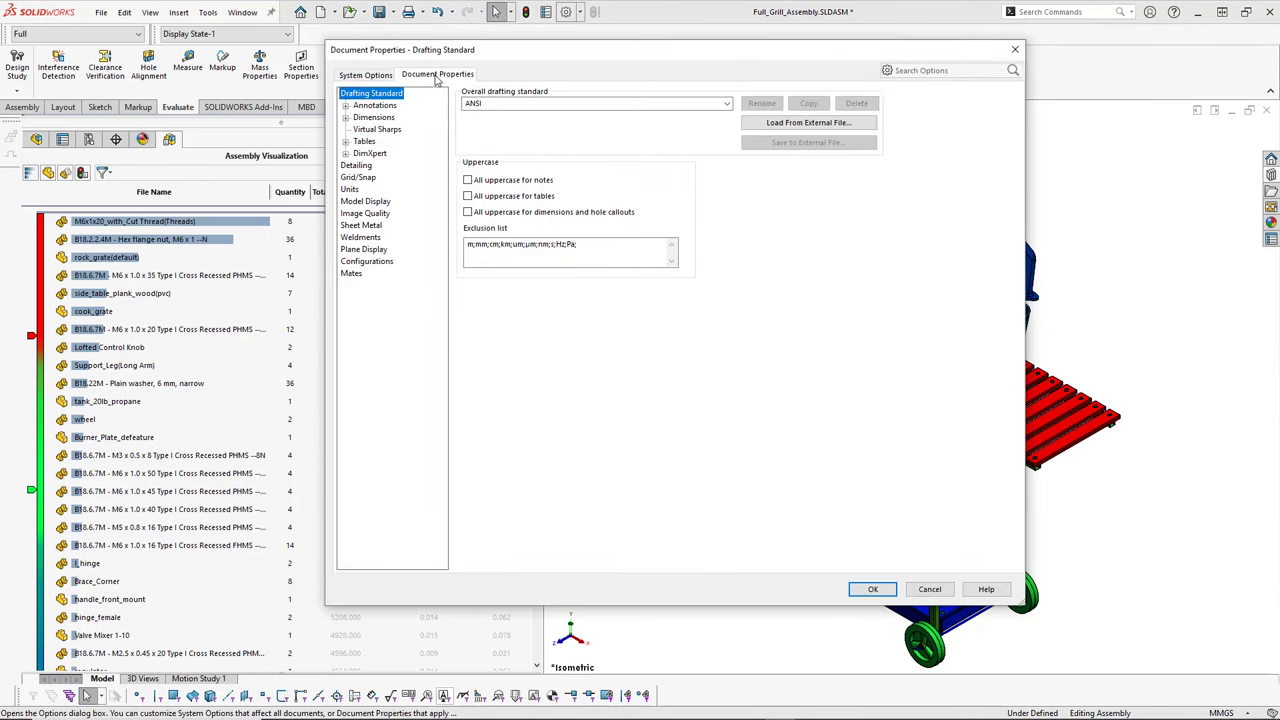
pyautogui.click(372, 214)
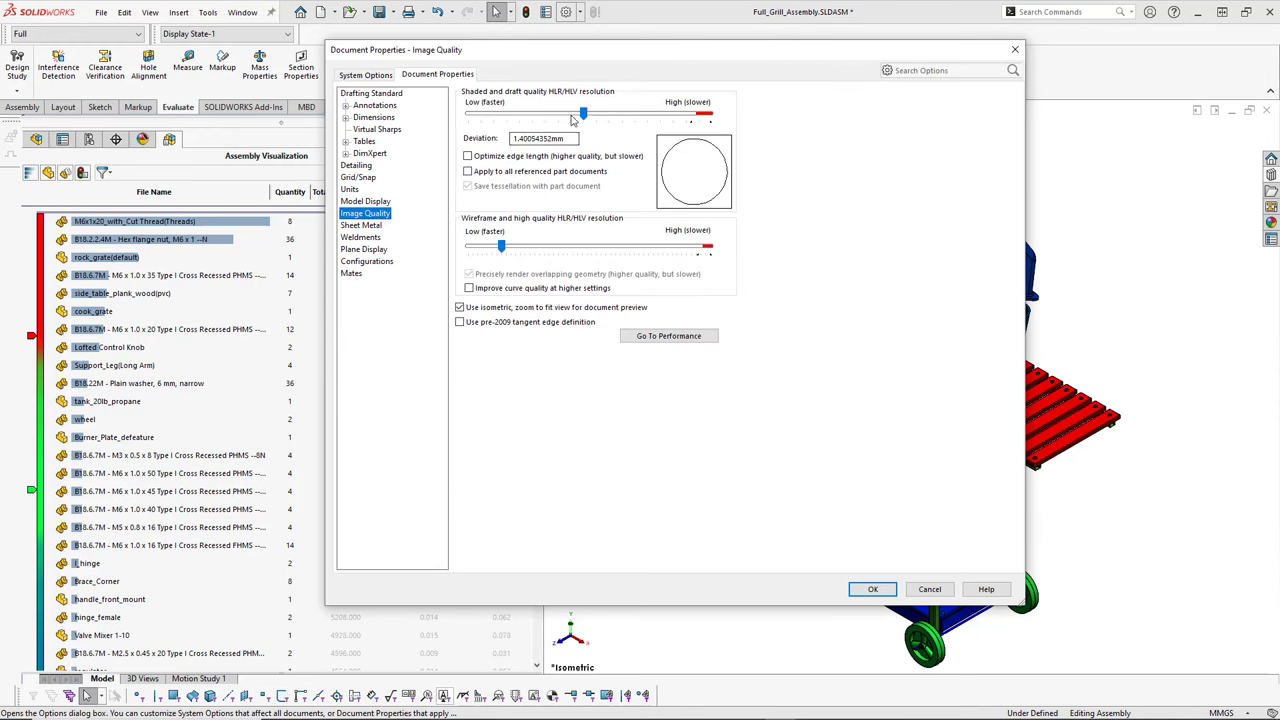
pyautogui.moveTo(583, 113); pyautogui.dragTo(495, 116)
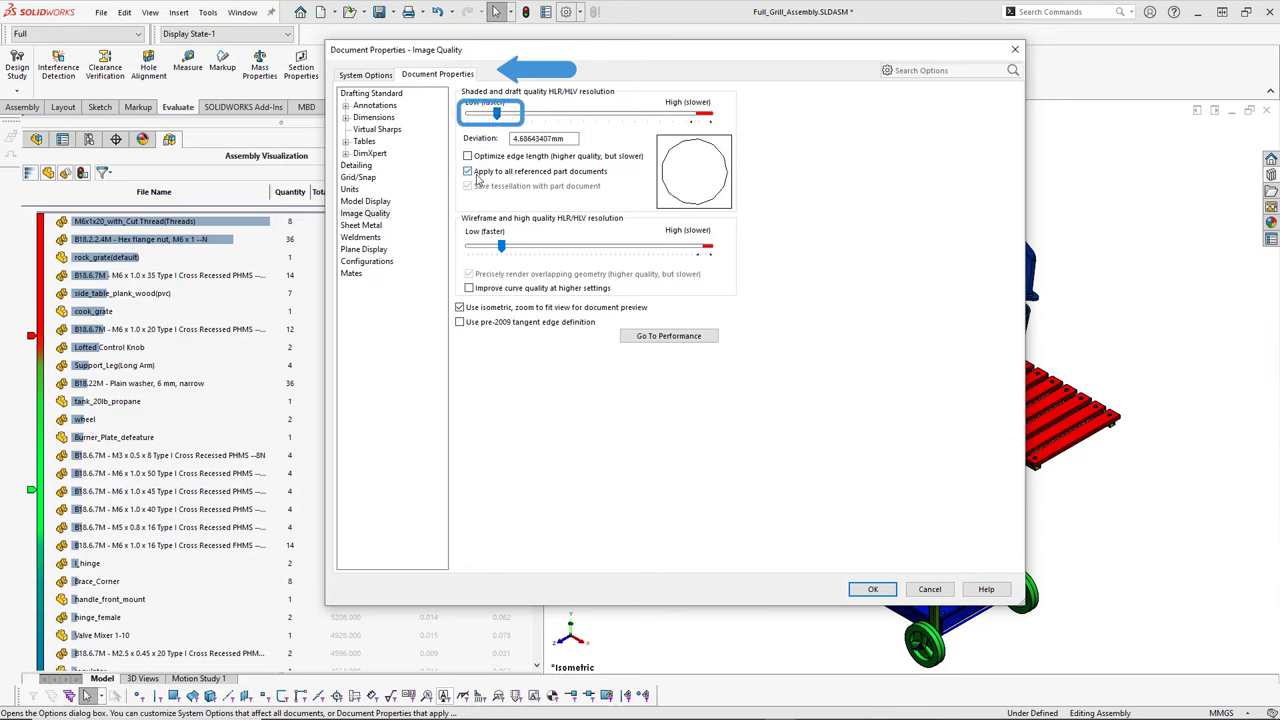
pyautogui.click(874, 590)
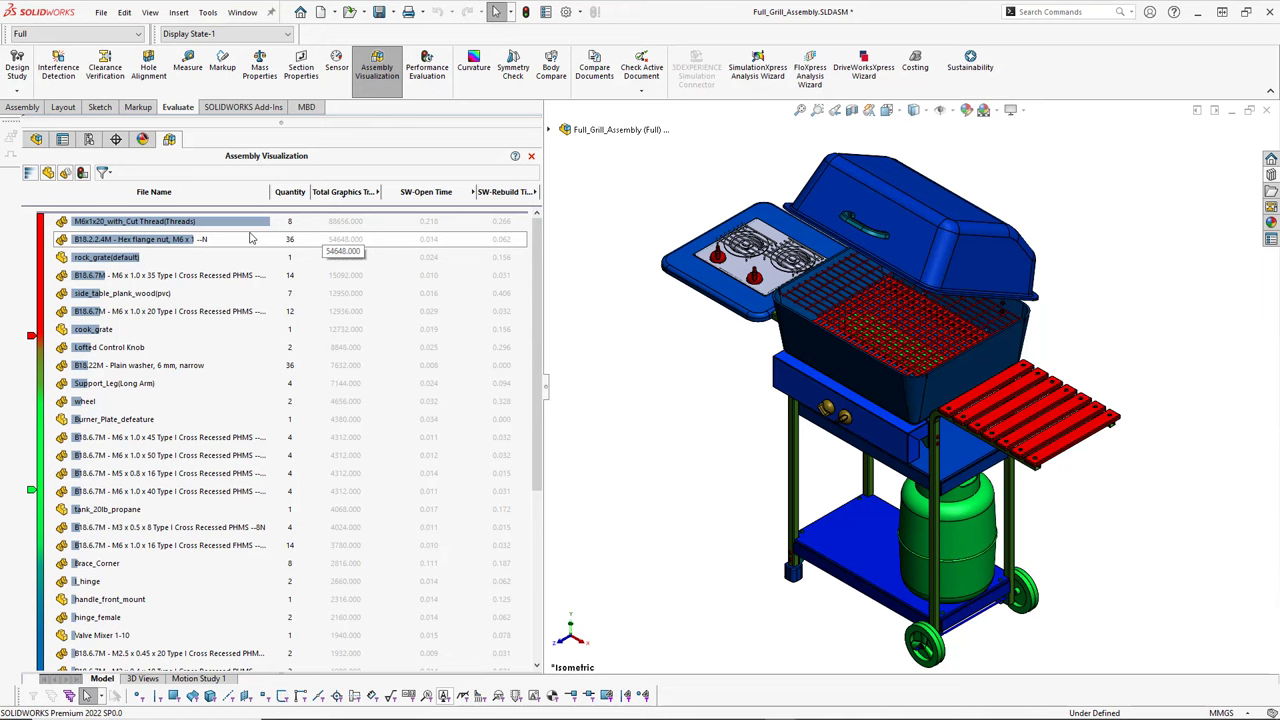
# Isolate the eight M6x1x20_with_Cut Thread bolts and zoom in to view them side-on
pyautogui.click(36, 139)
pyautogui.scroll(-4, 143, 562)
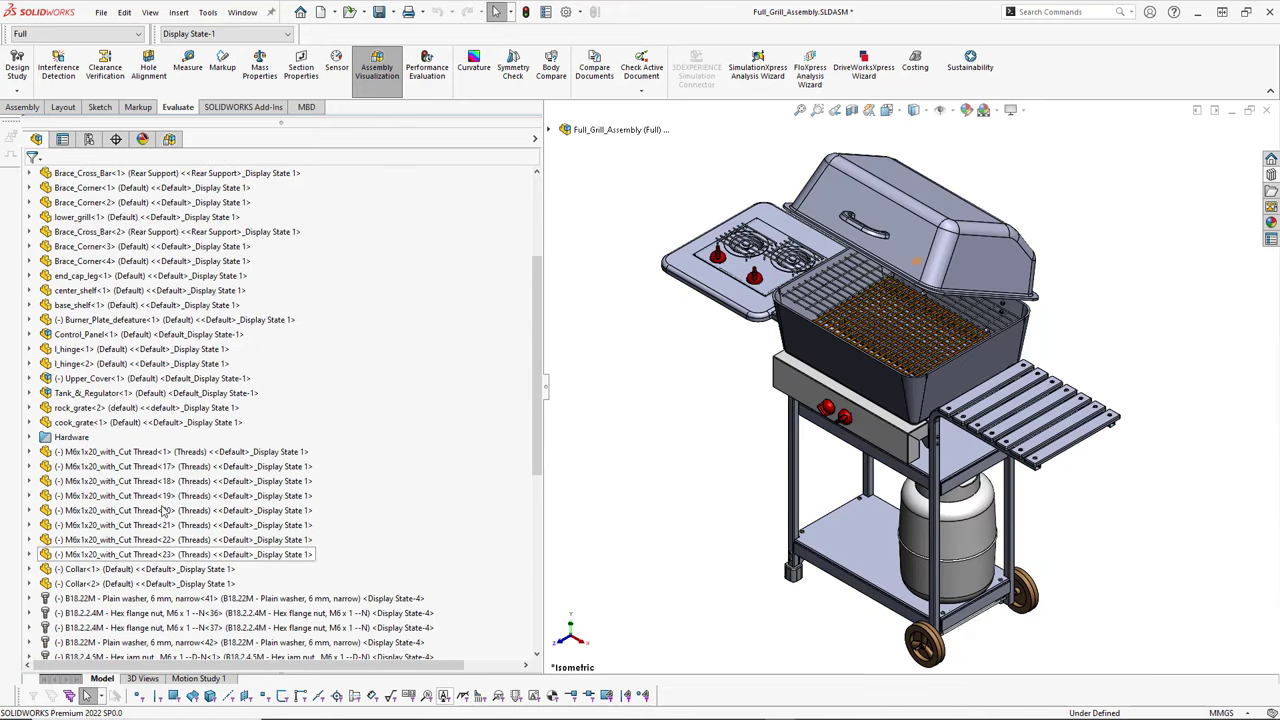
pyautogui.click(171, 451)
pyautogui.keyDown('shift'); pyautogui.click(180, 553); pyautogui.keyUp('shift')
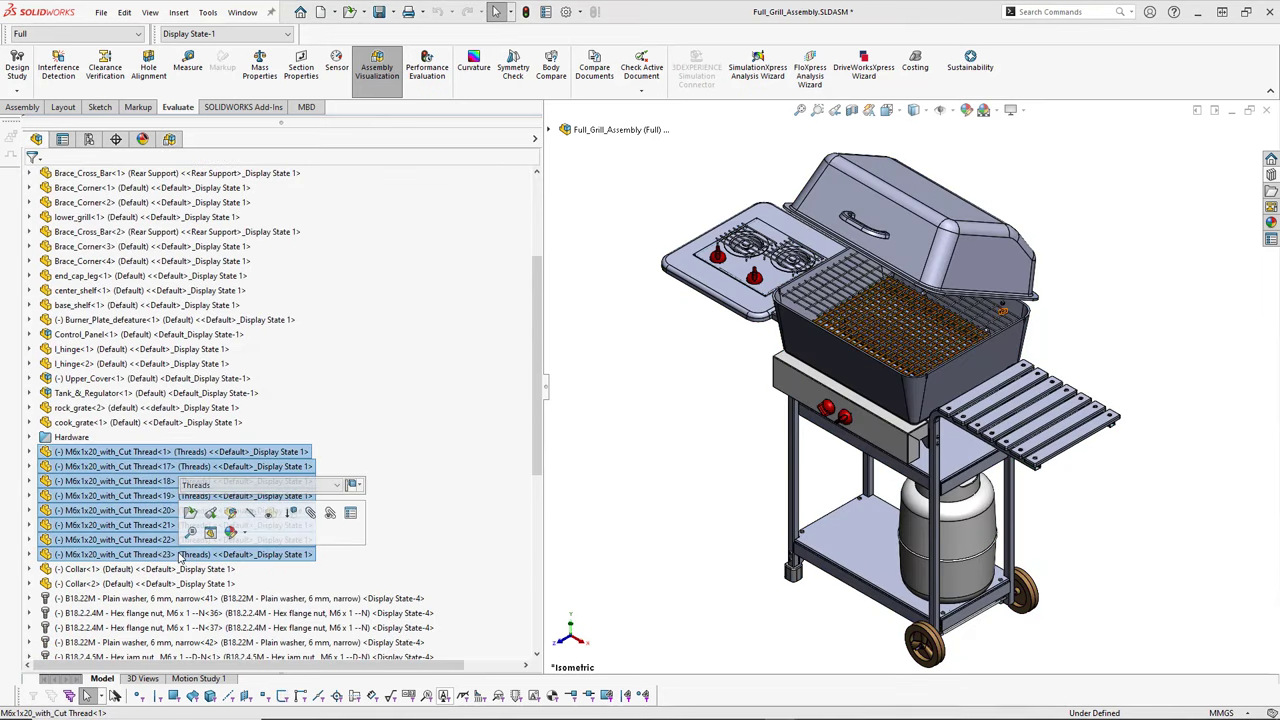
pyautogui.rightClick(180, 500)
pyautogui.click(208, 425)
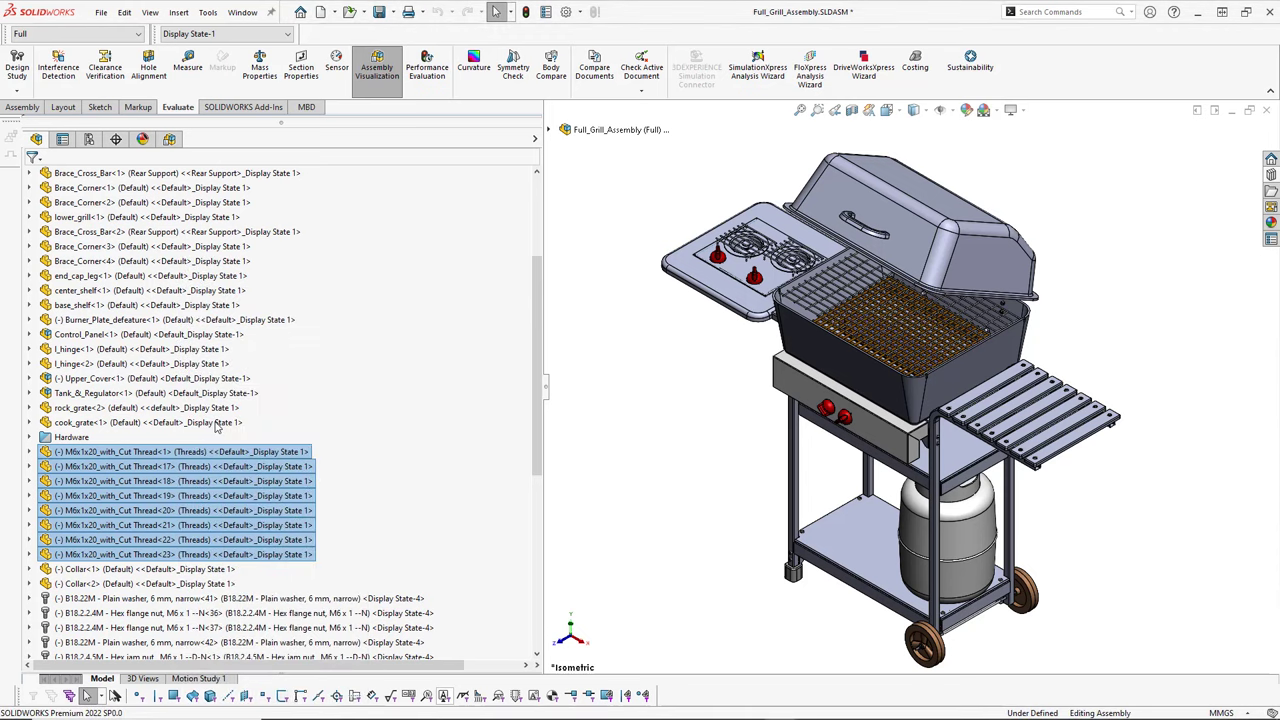
pyautogui.click(817, 110)
pyautogui.moveTo(839, 179); pyautogui.dragTo(1068, 370)
pyautogui.moveTo(1018, 320); pyautogui.dragTo(1115, 425)
pyautogui.moveTo(1095, 438); pyautogui.dragTo(1006, 437, button='middle')
pyautogui.press('Escape')
# Switch the selected bolts to the Cosmetic Threads configuration
pyautogui.click(245, 455)
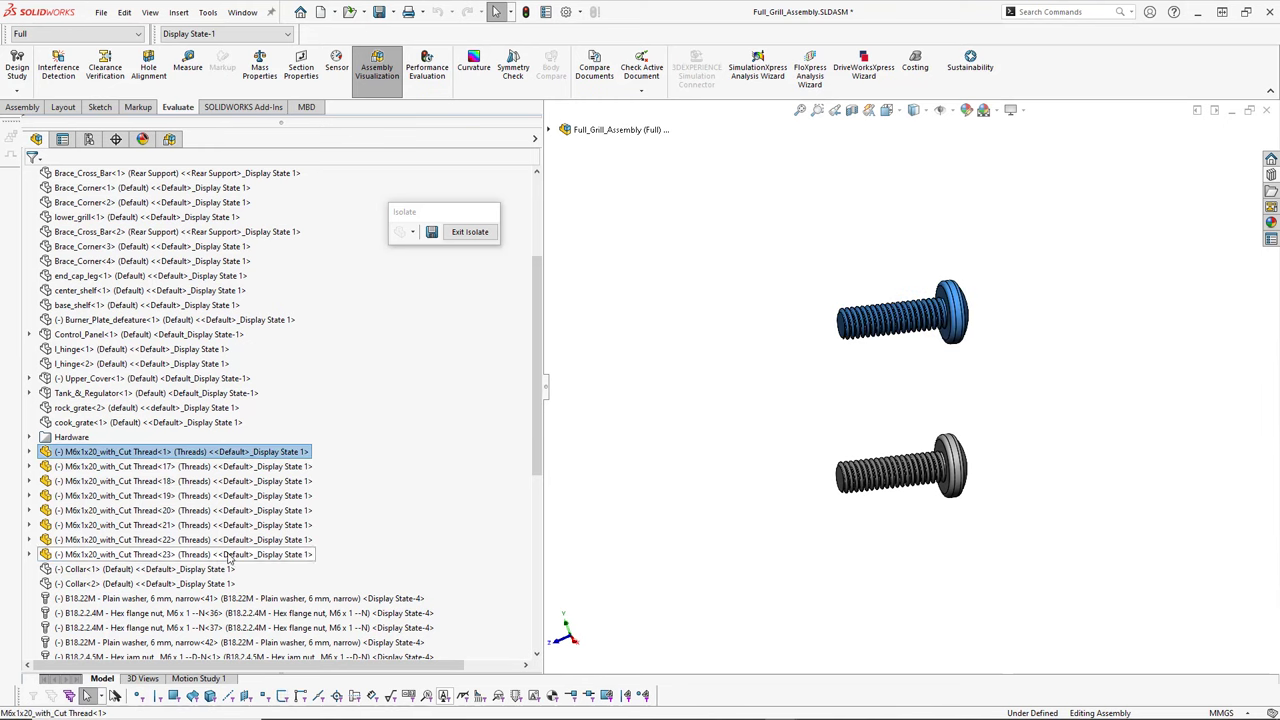
pyautogui.keyDown('shift'); pyautogui.click(280, 554); pyautogui.keyUp('shift')
pyautogui.click(283, 527)
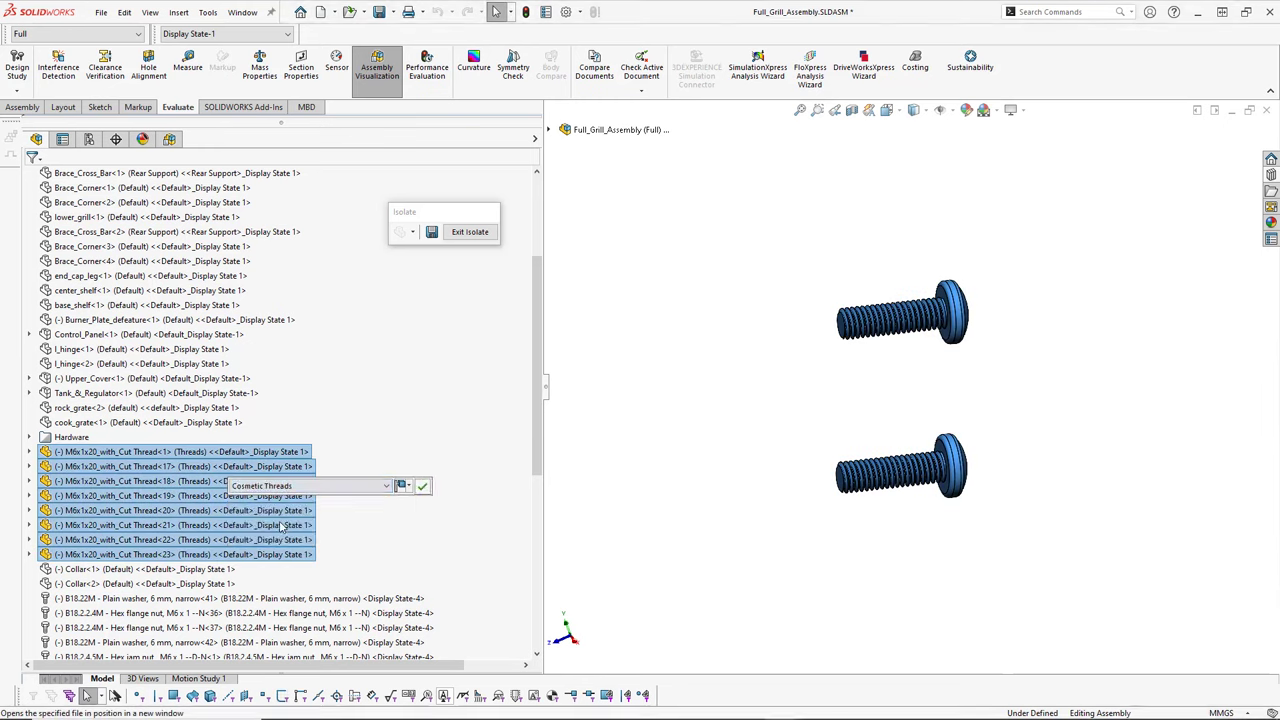
pyautogui.click(421, 486)
pyautogui.click(756, 463)
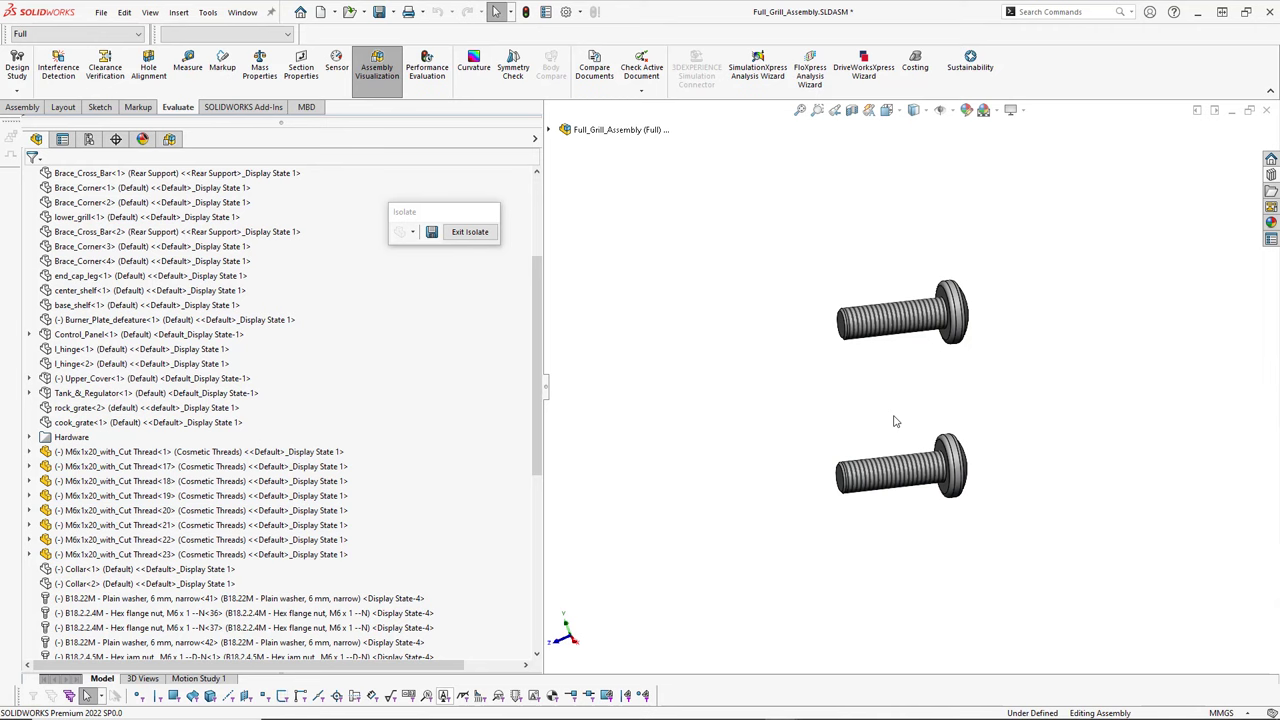
# Exit isolation to show the whole grill and return to the Assembly Visualization ranking
pyautogui.scroll(-5, 890, 421)
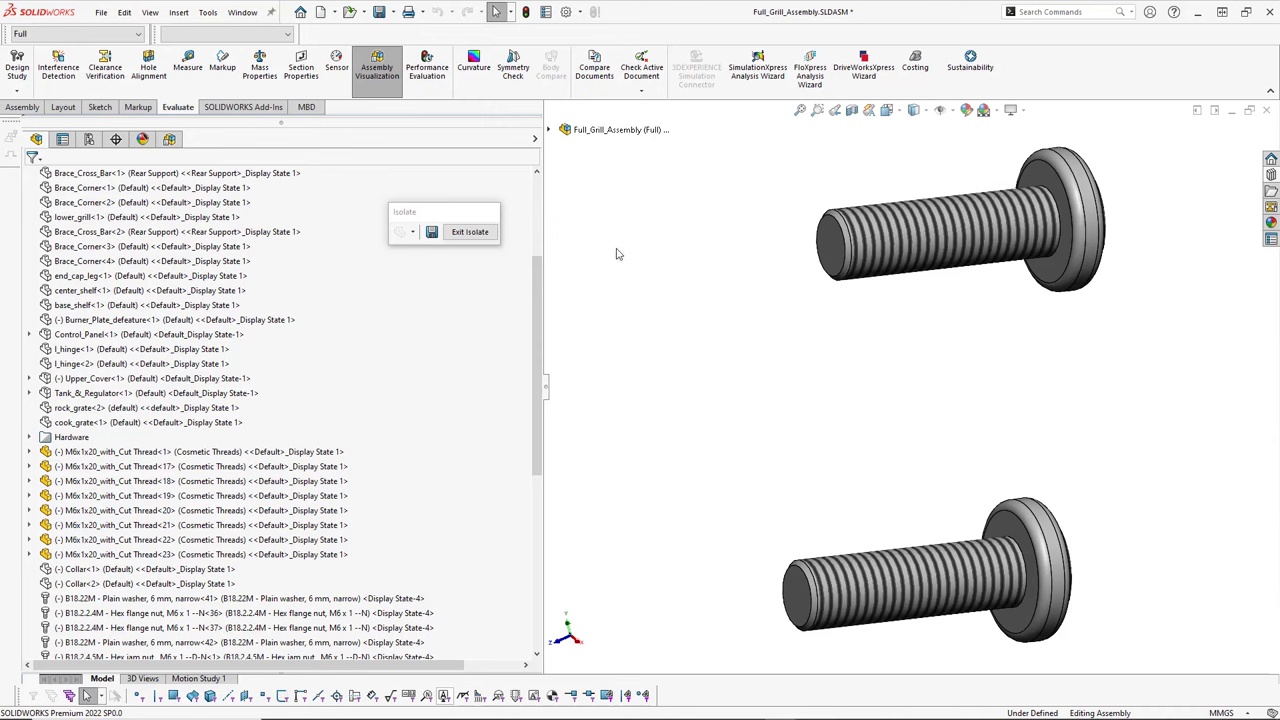
pyautogui.scroll(6, 614, 255)
pyautogui.click(469, 231)
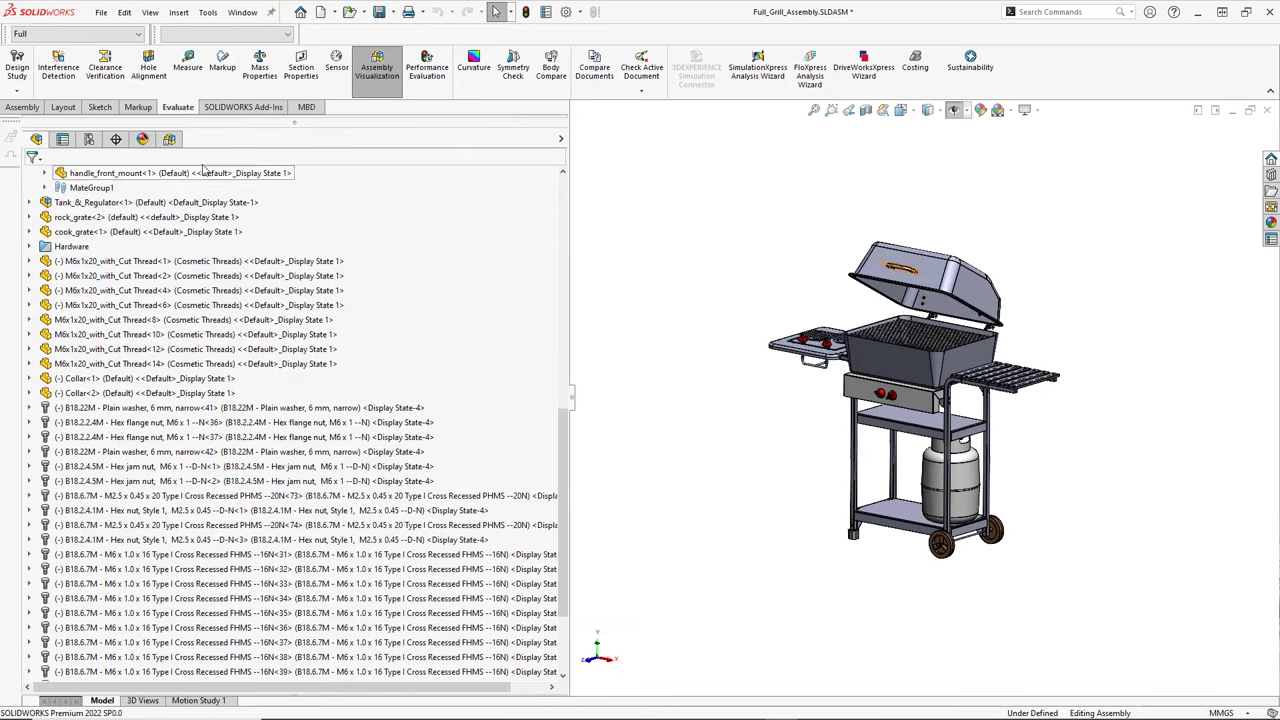
pyautogui.click(170, 139)
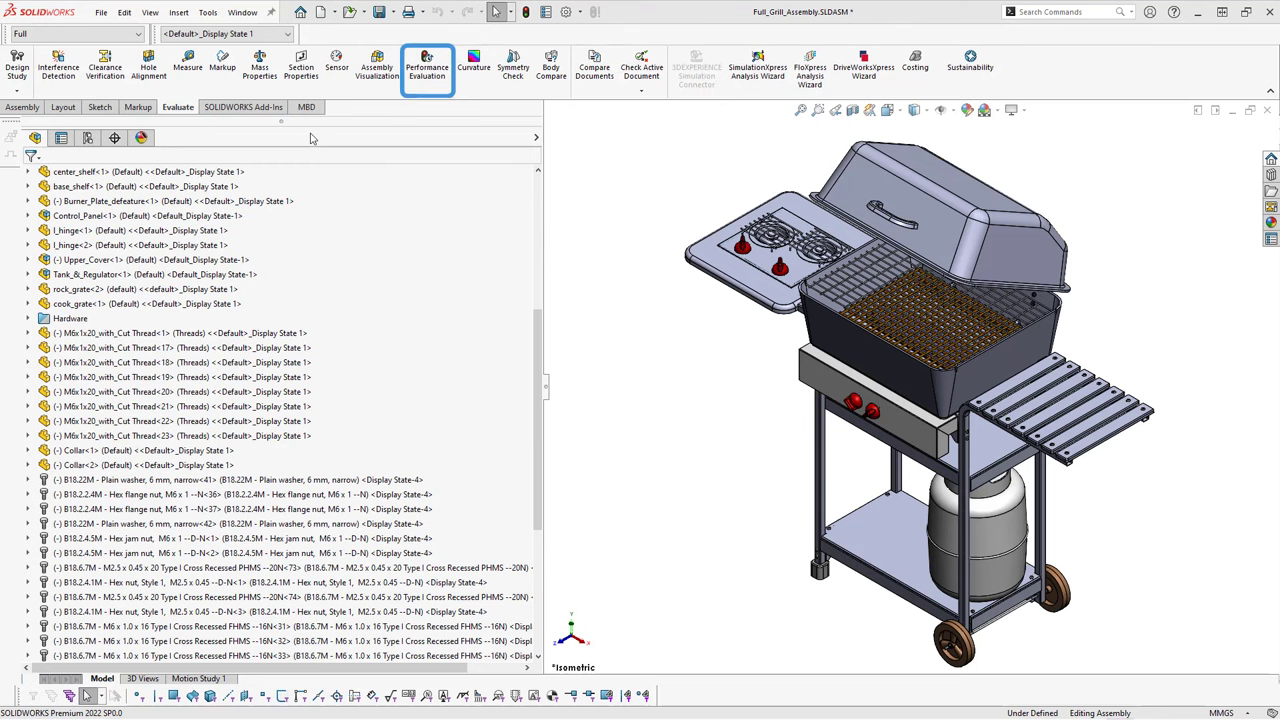
pyautogui.click(420, 62)
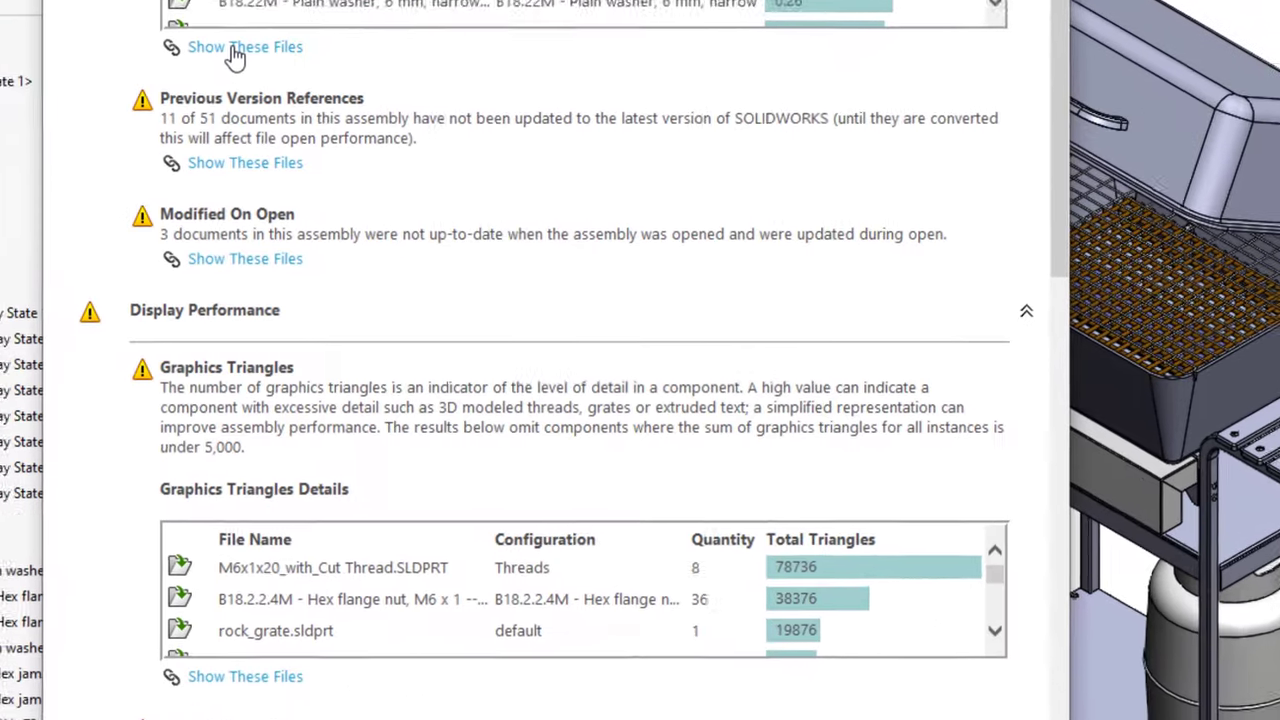
pyautogui.click(234, 56)
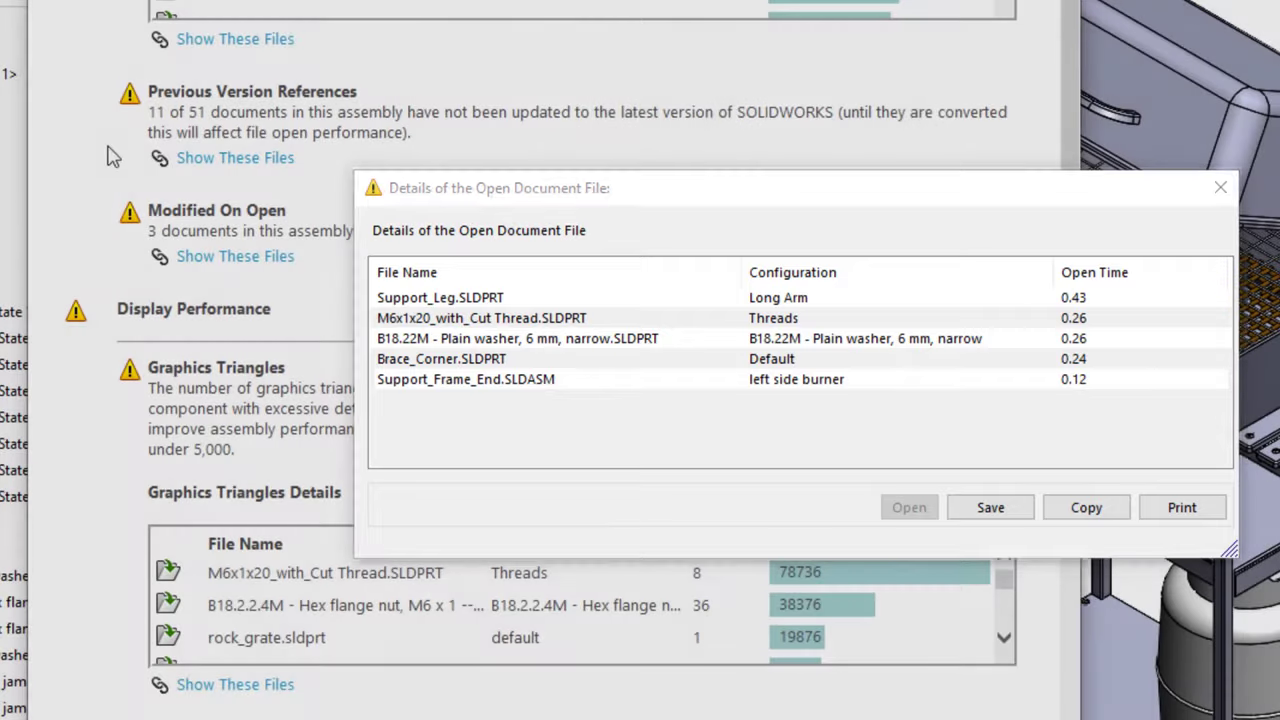
pyautogui.press('Escape')
pyautogui.click(210, 162)
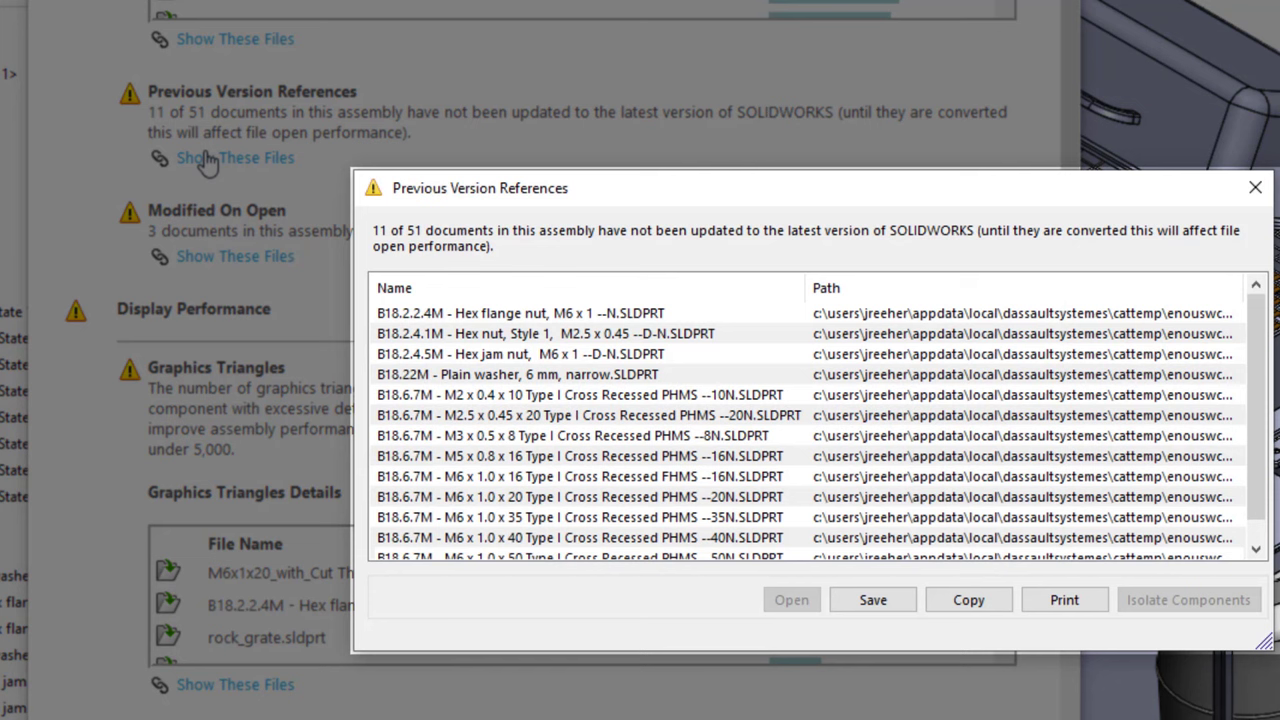
pyautogui.press('Escape')
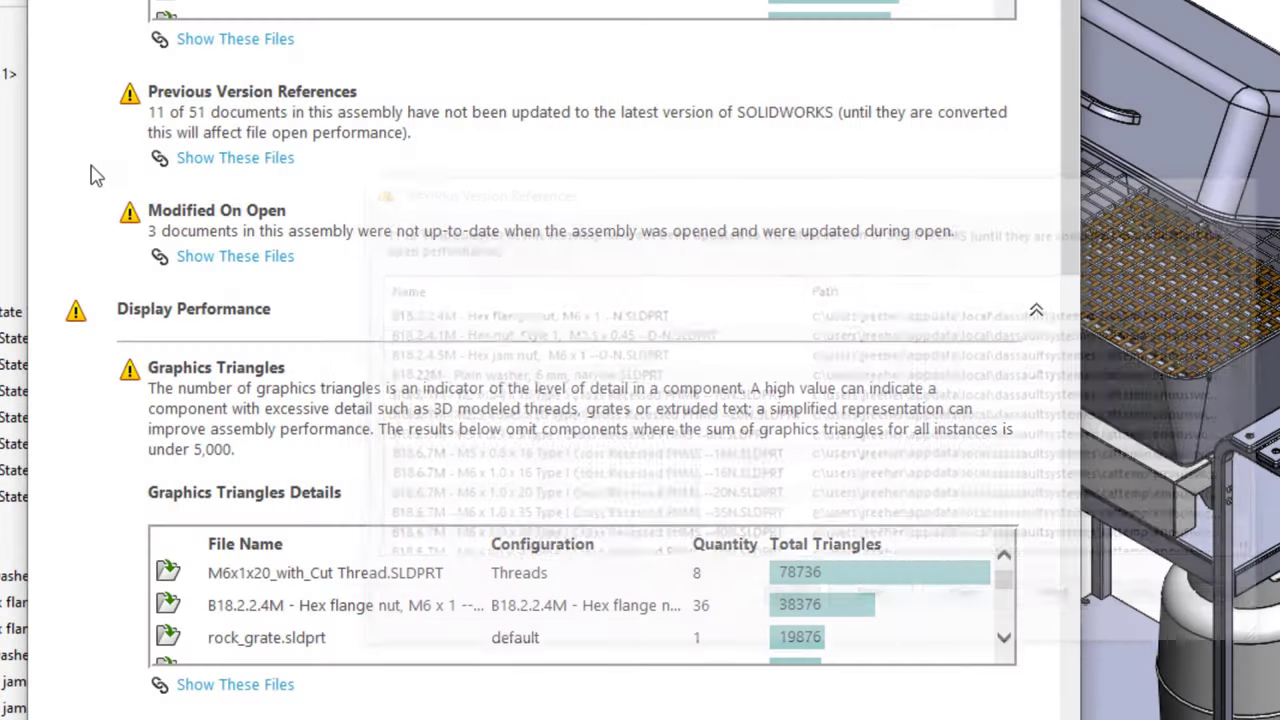
pyautogui.click(224, 262)
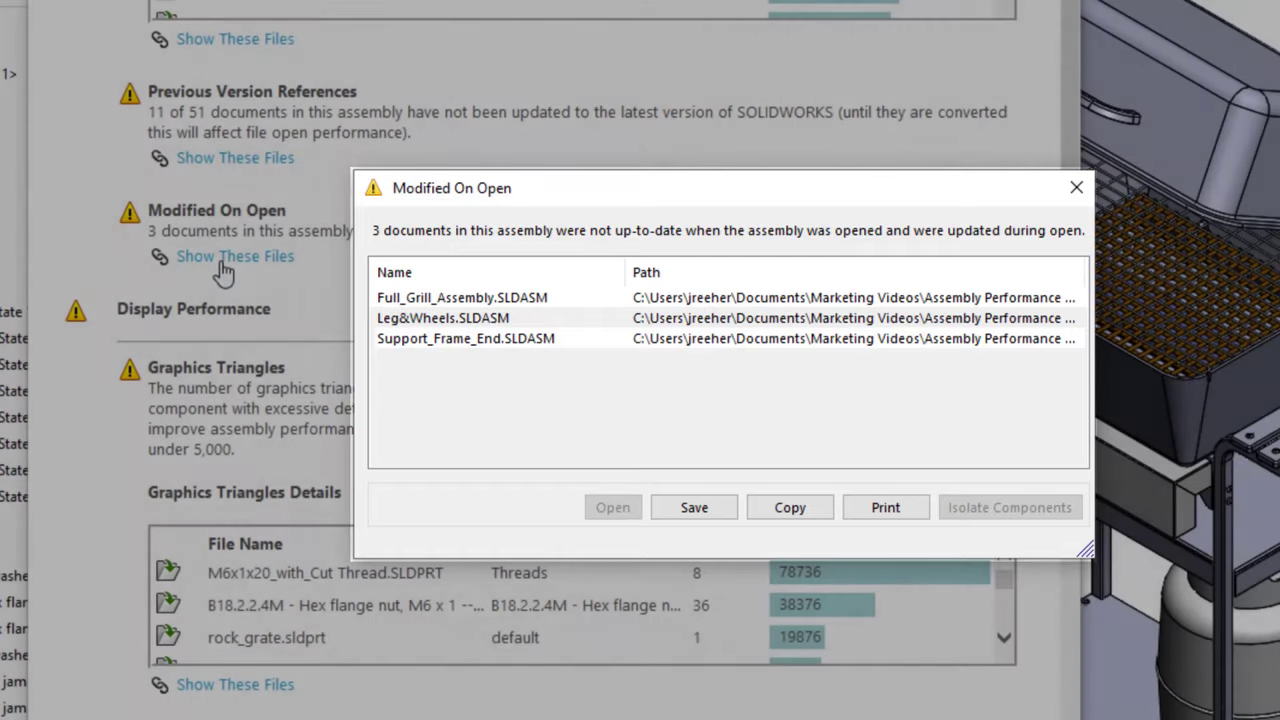
pyautogui.press('Escape')
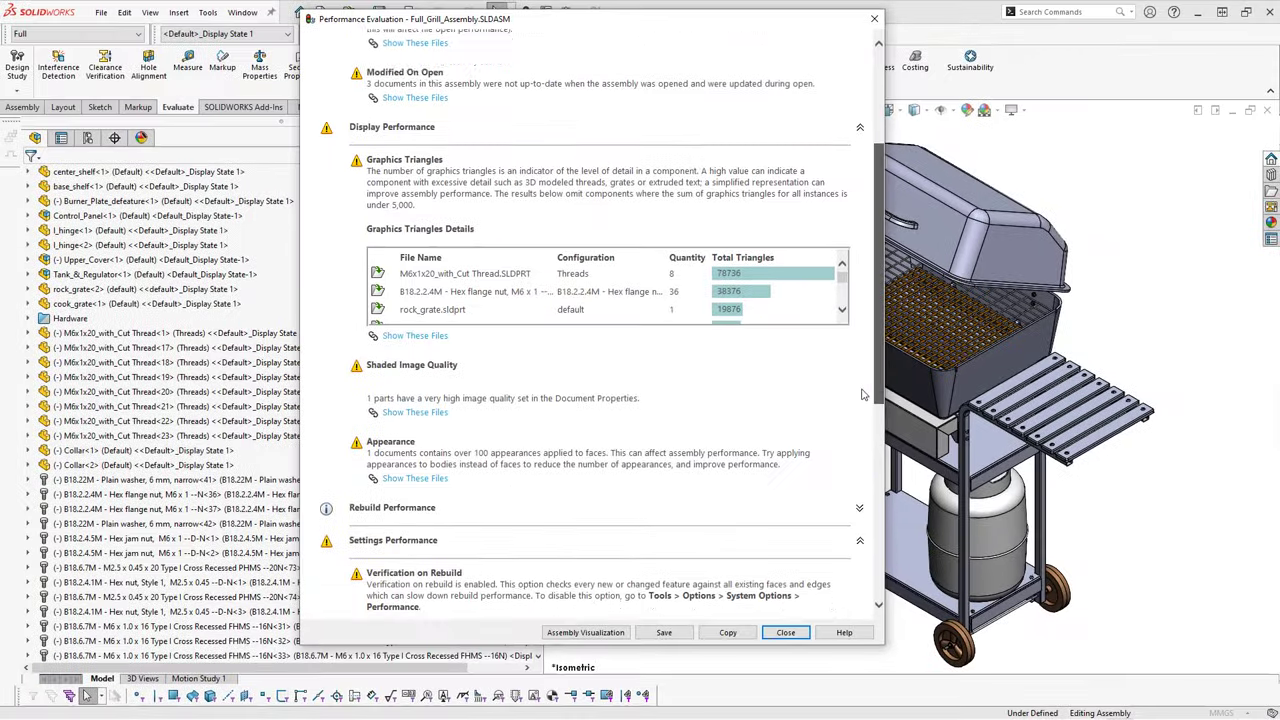
# Check the flagged files for Graphics Triangles, Shaded Image Quality and Appearance, then expand Rebuild Performance
pyautogui.scroll(-4, 1024, 532)
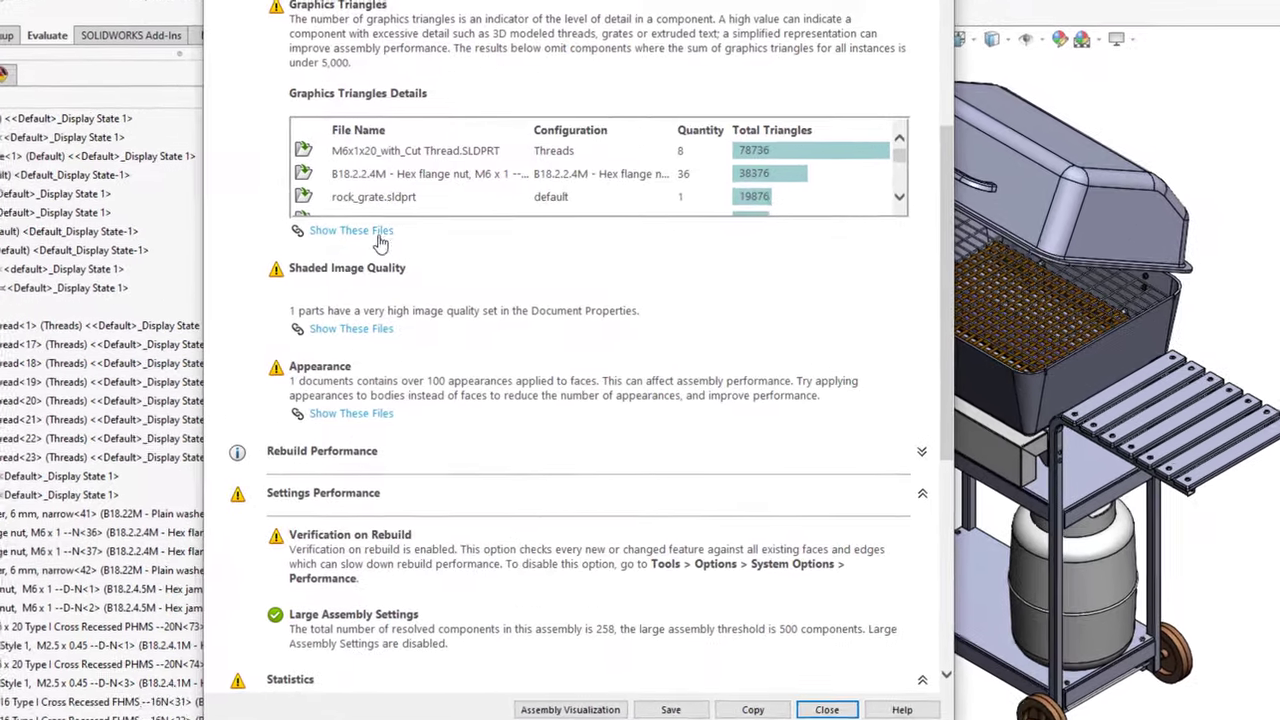
pyautogui.click(379, 233)
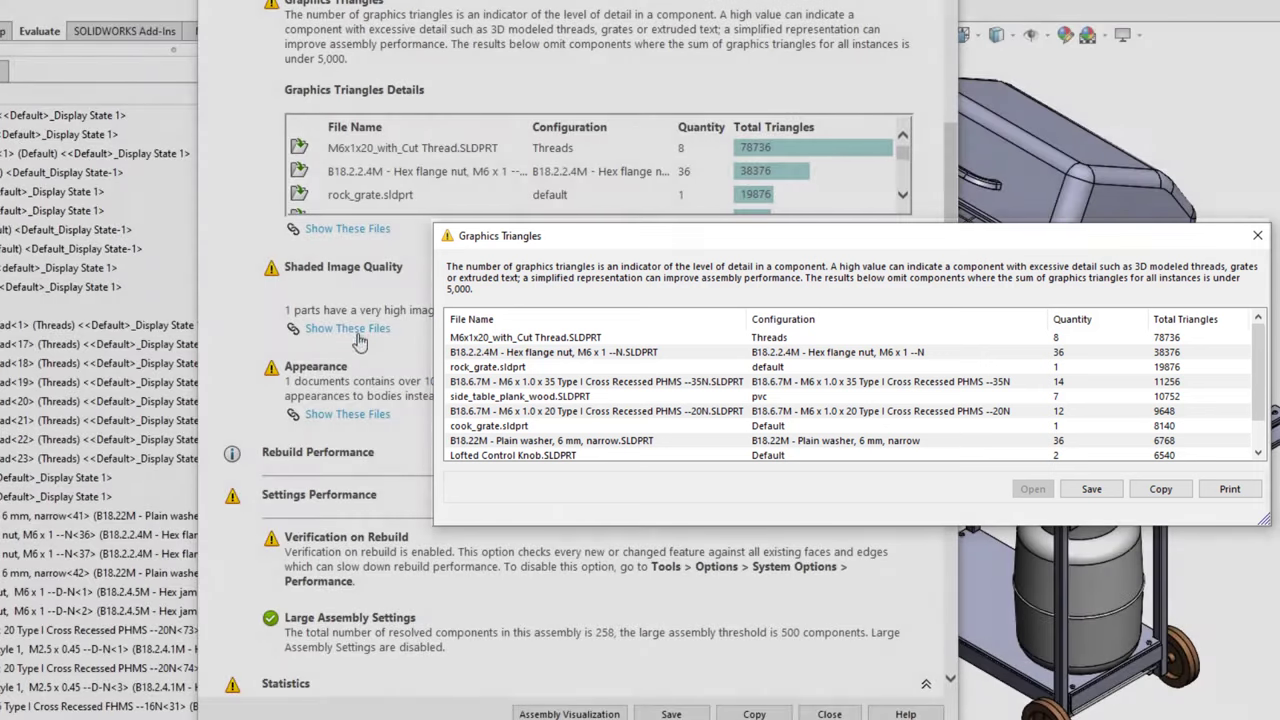
pyautogui.press('Escape')
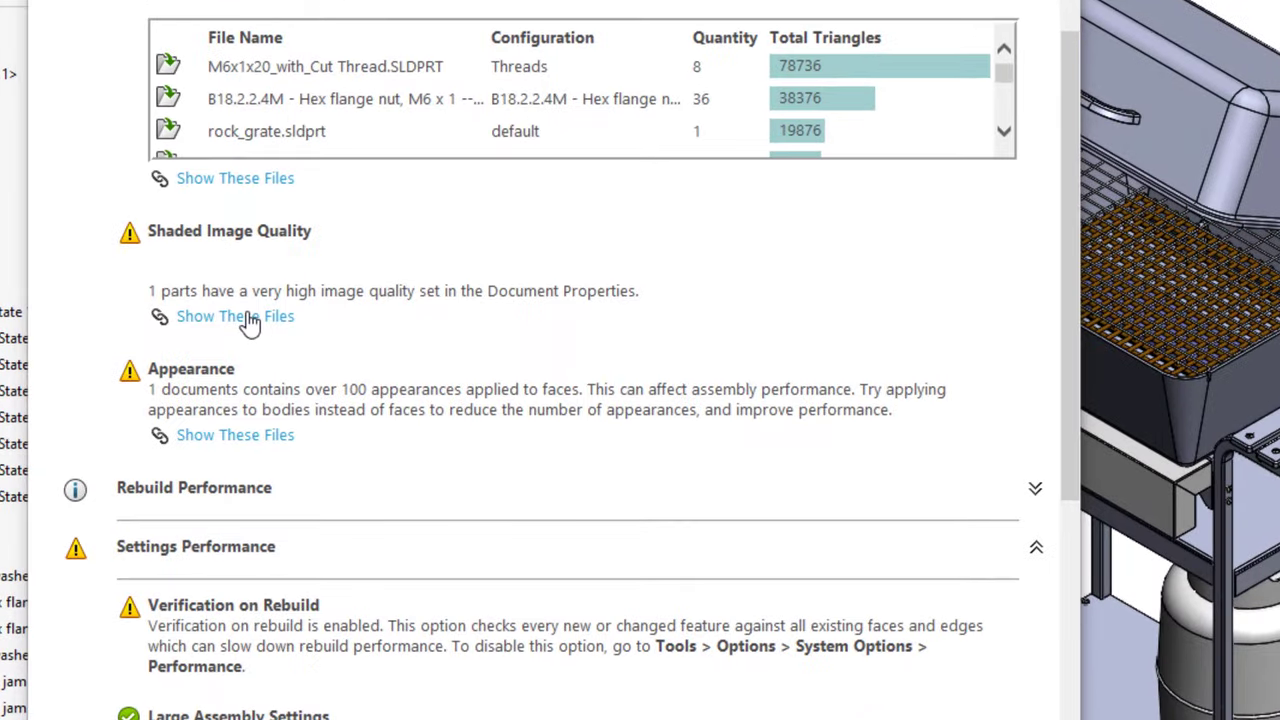
pyautogui.click(350, 330)
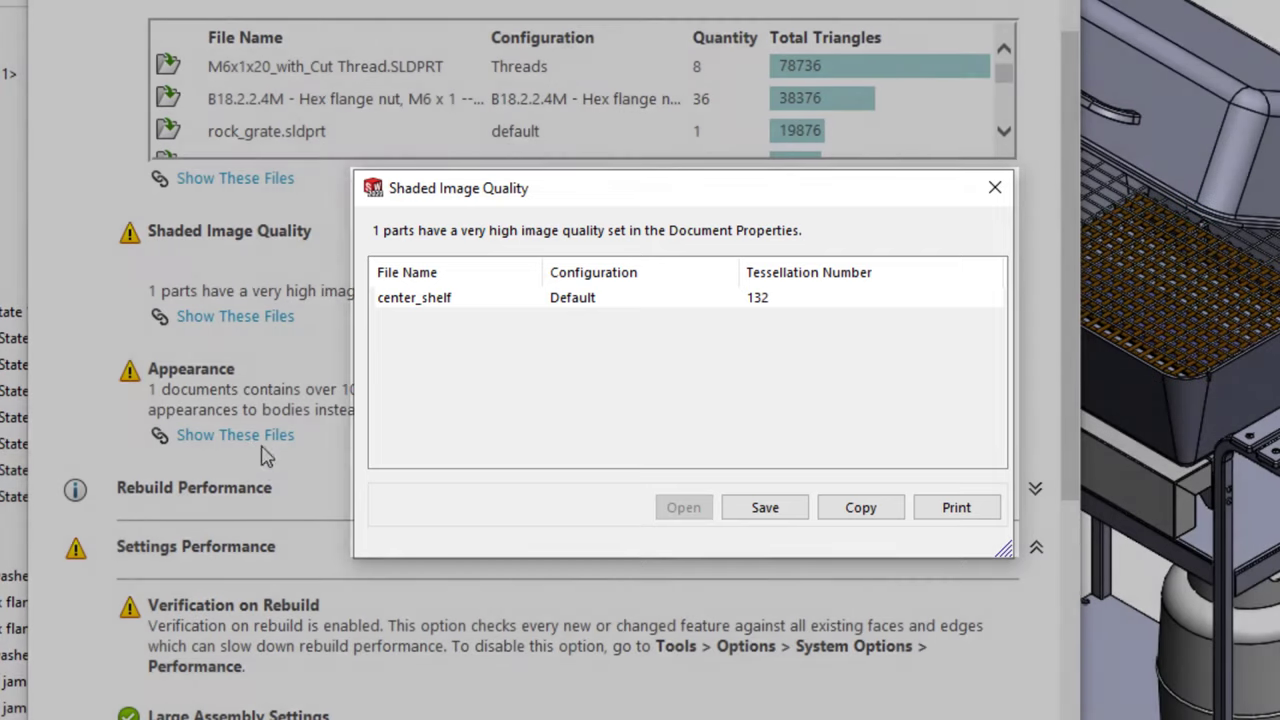
pyautogui.press('Escape')
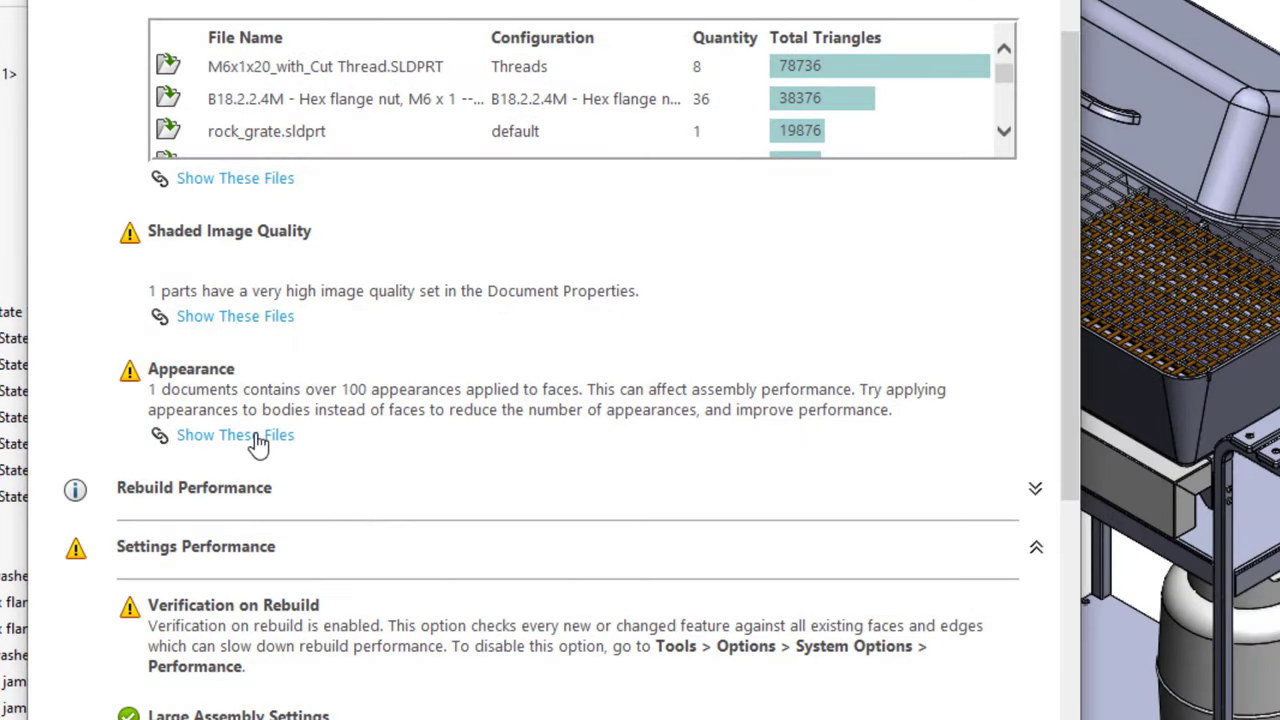
pyautogui.click(256, 440)
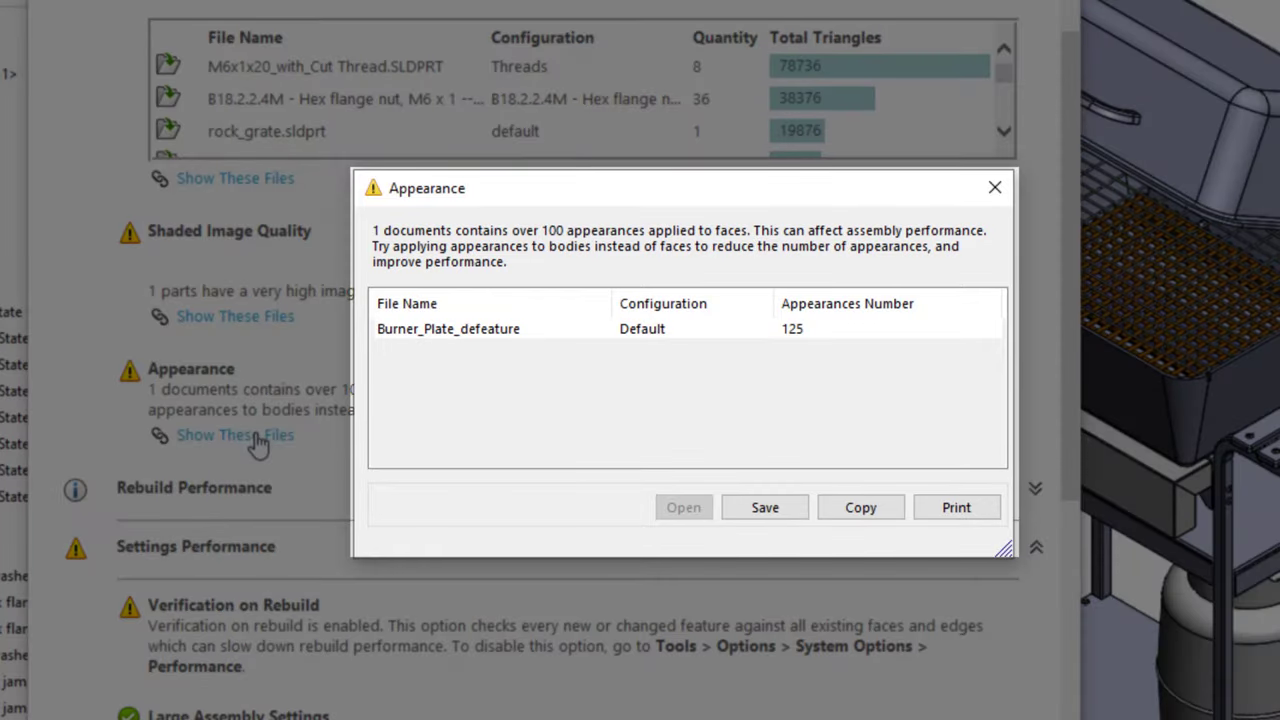
pyautogui.press('Escape')
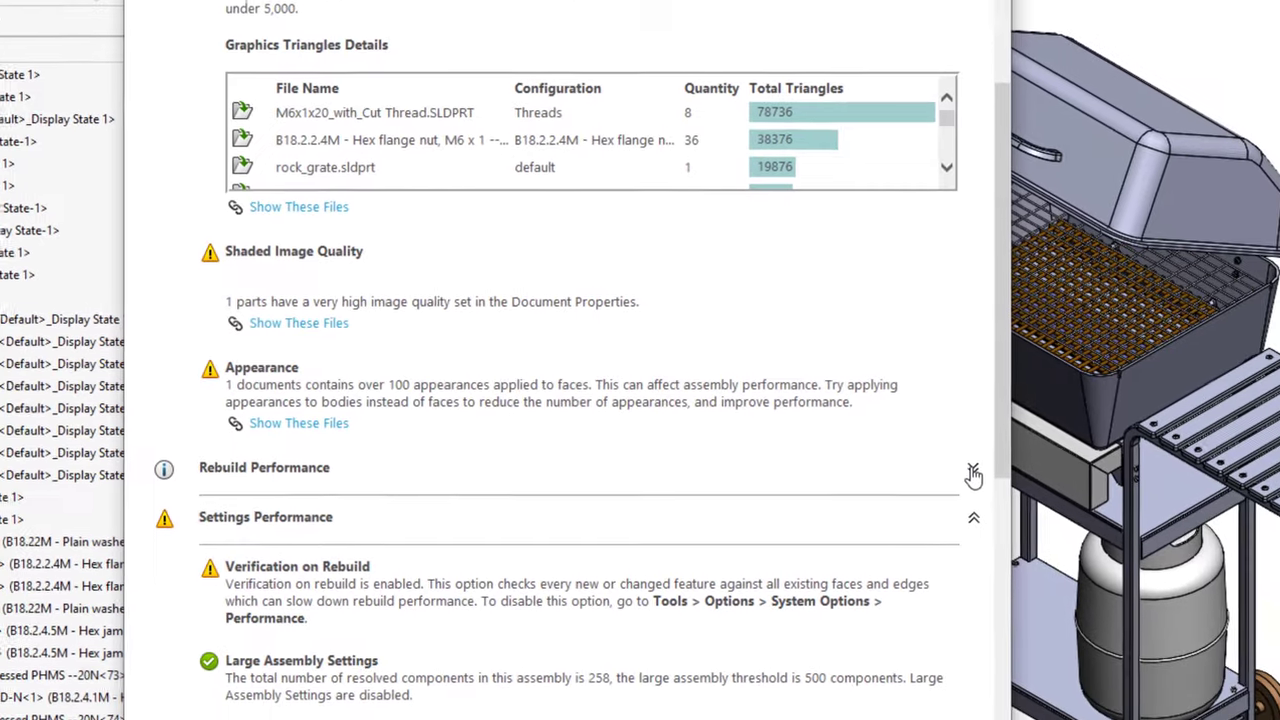
pyautogui.click(1035, 488)
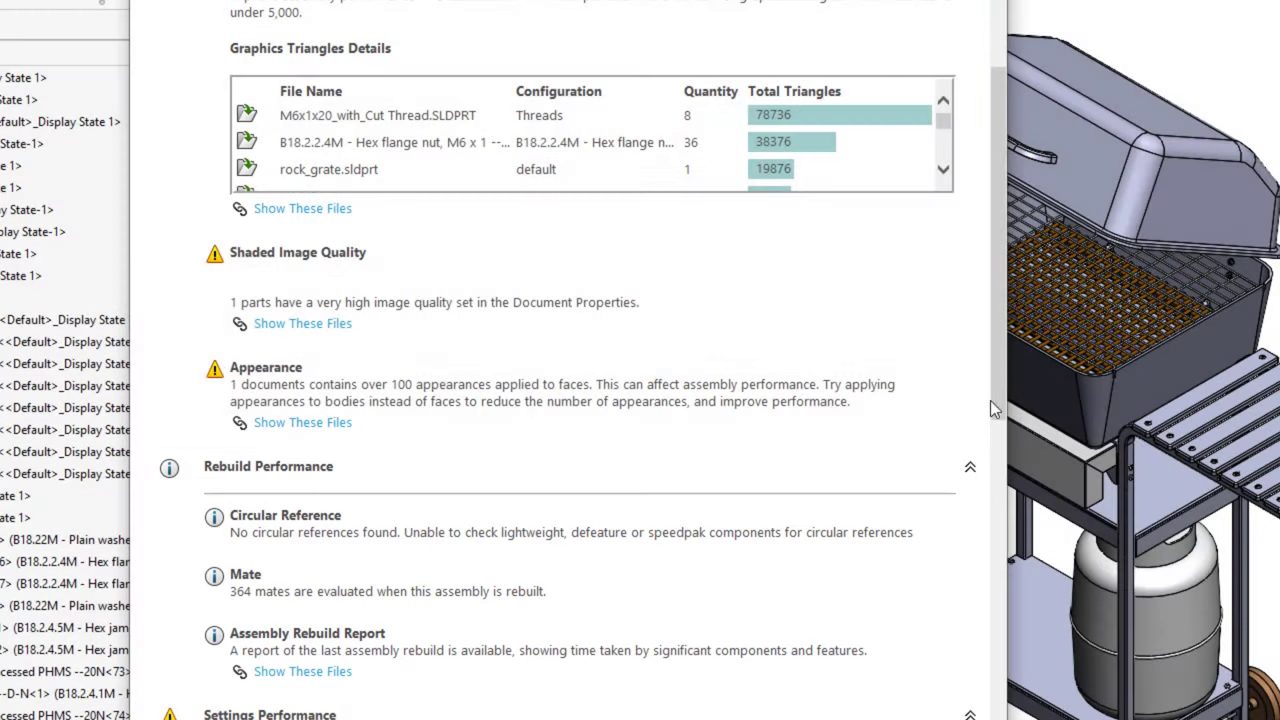
pyautogui.click(293, 697)
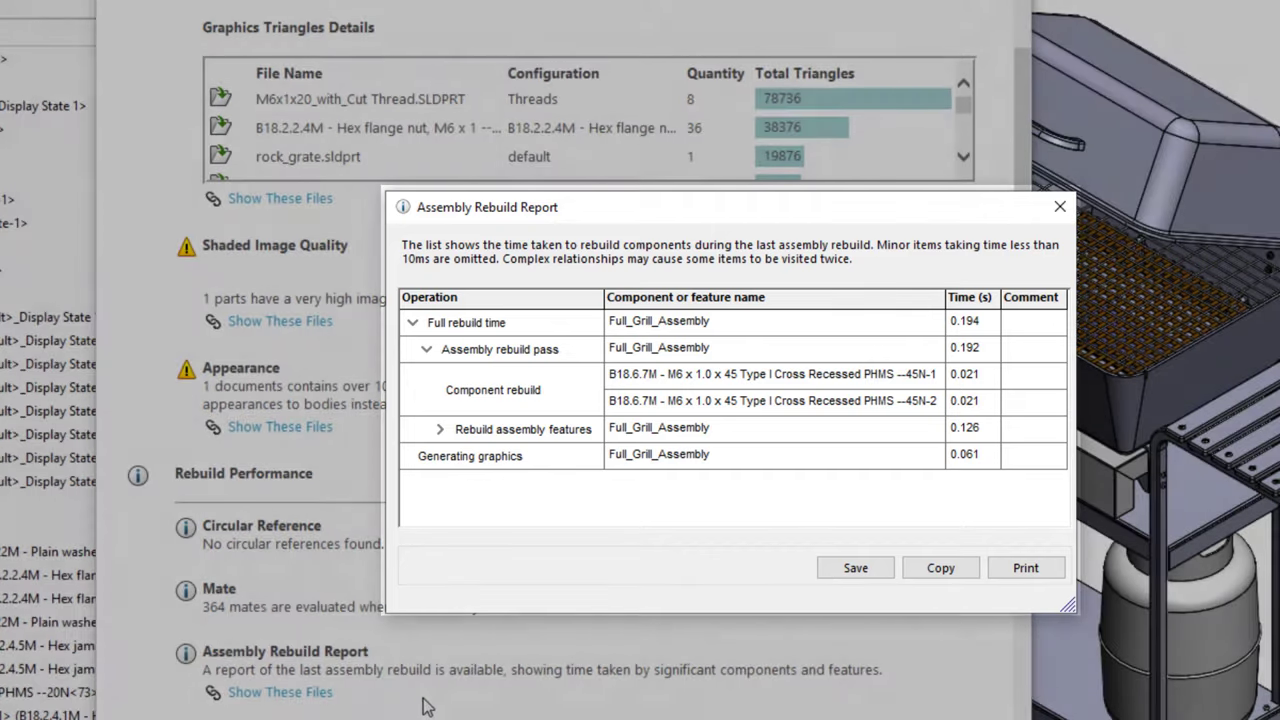
pyautogui.press('Escape')
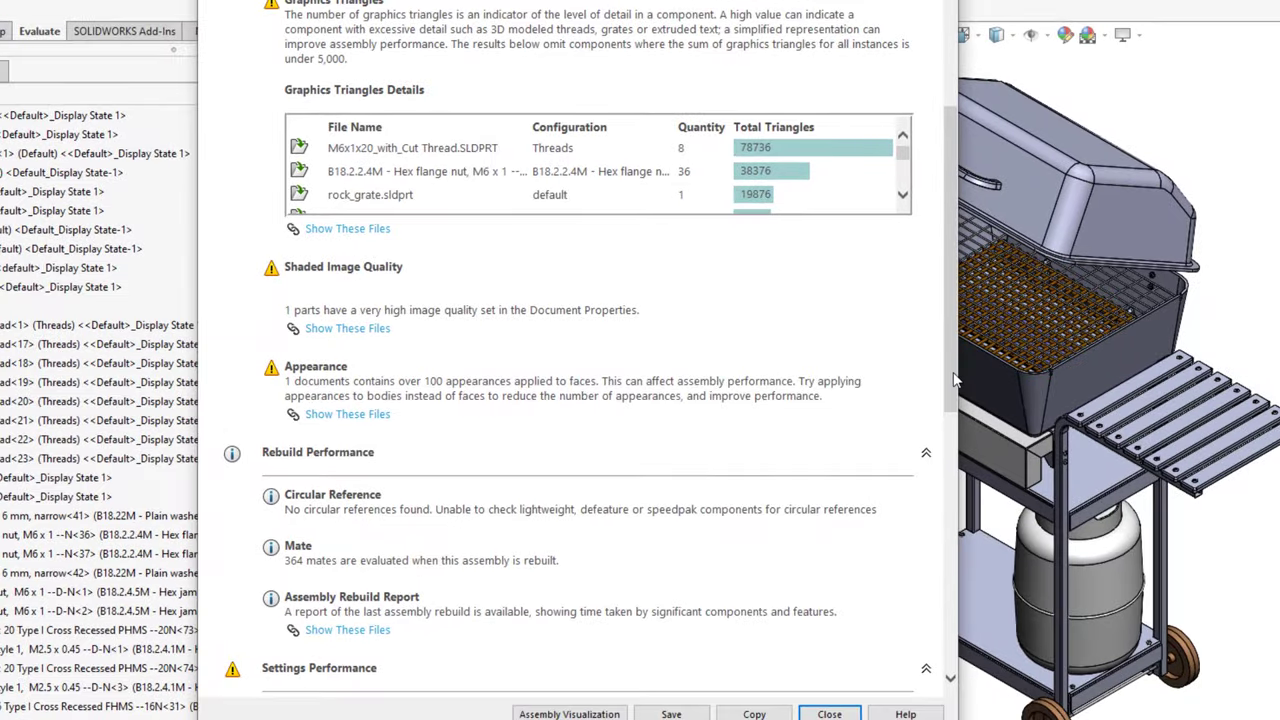
pyautogui.scroll(-6, 930, 625)
pyautogui.scroll(-1, 930, 625)
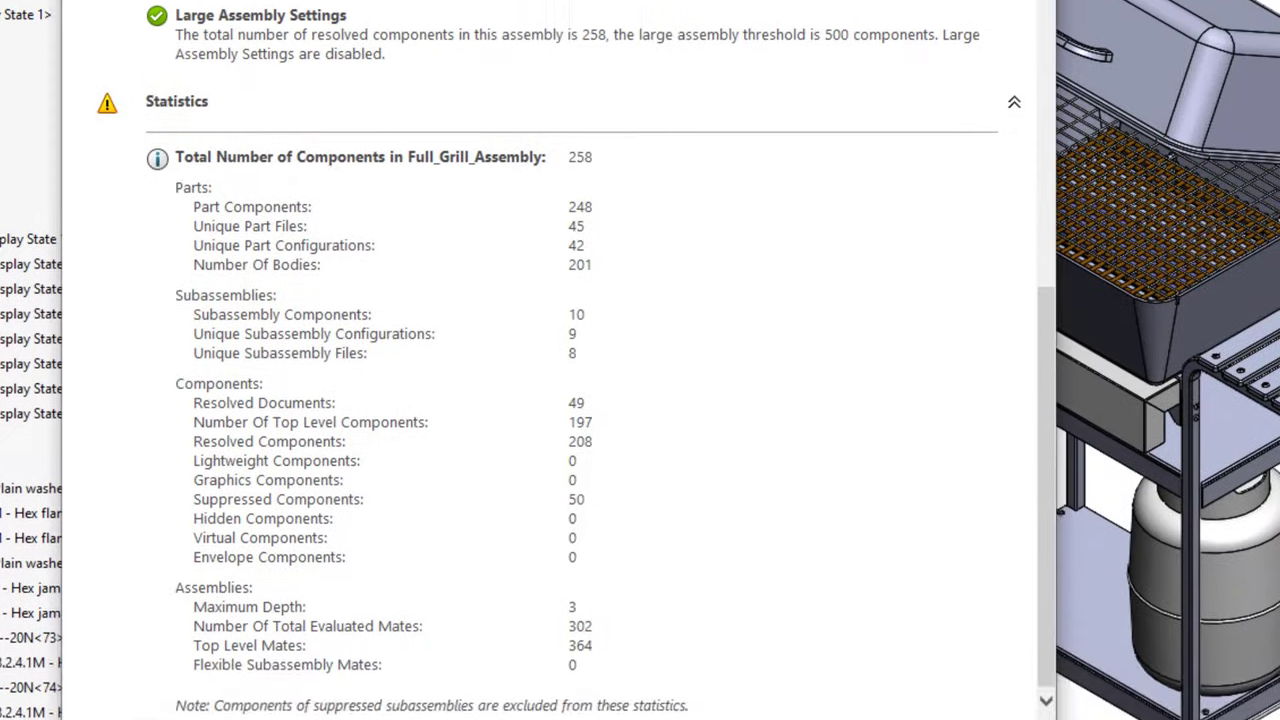
# Save the report as Full_Grill_Assembly_Perf_Eval_SW_Report.html in the Toolbox - 2020 folder
pyautogui.click(679, 673)
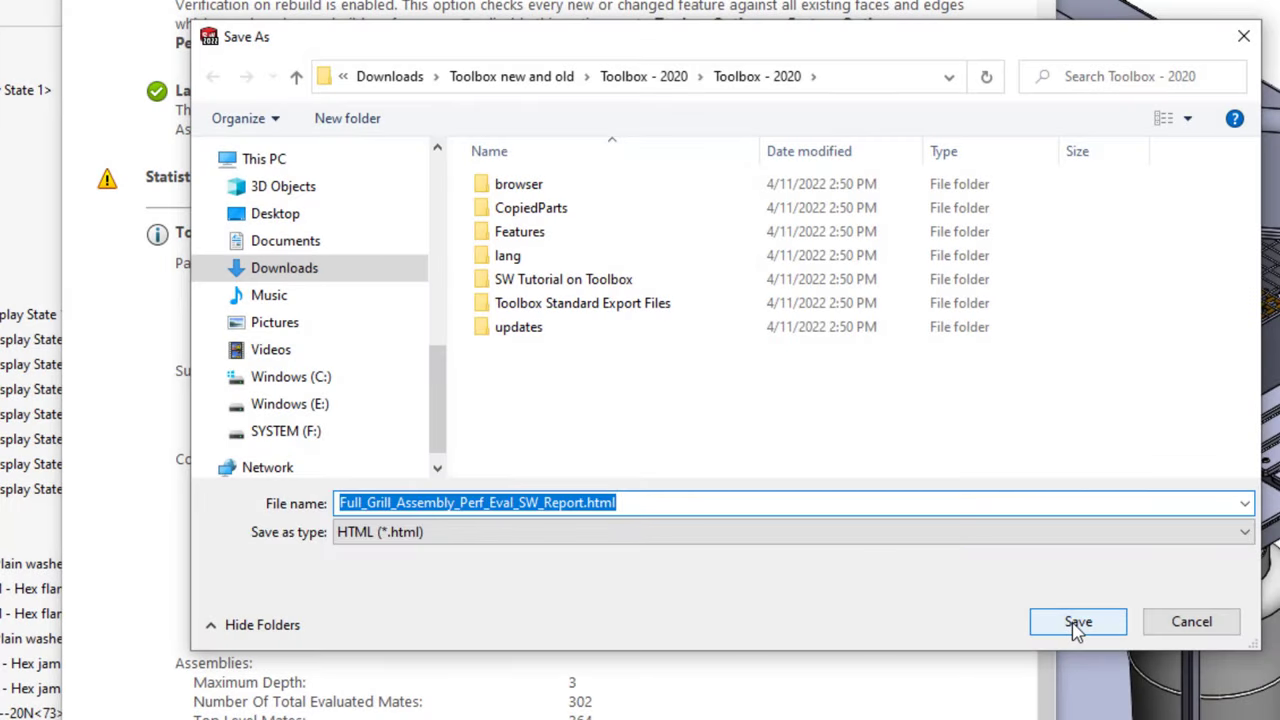
pyautogui.click(1078, 624)
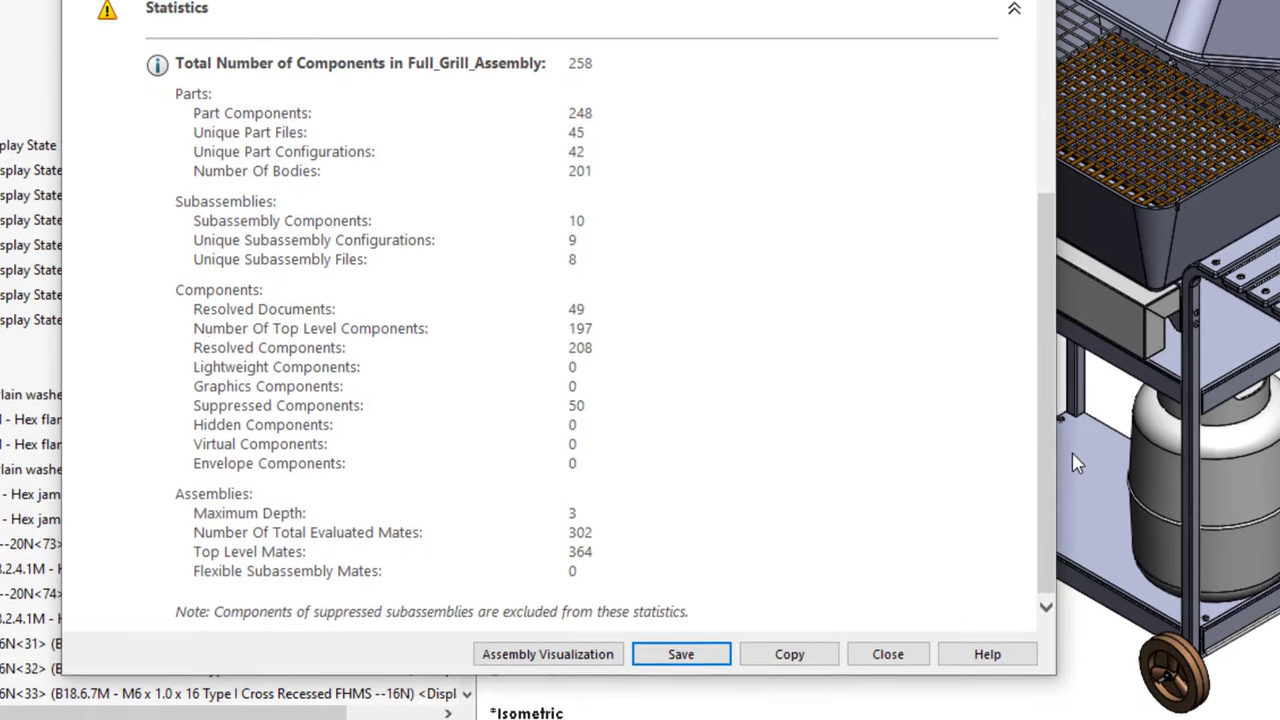